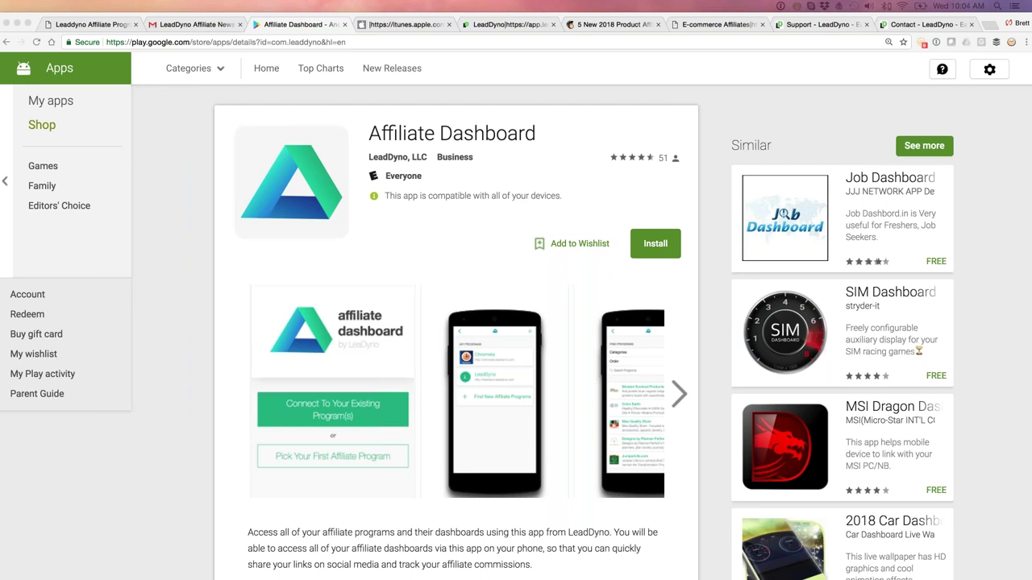
Open the LeadDyno affiliate dashboard, preview its Facebook share post, and return to the dashboard.
click(100, 25)
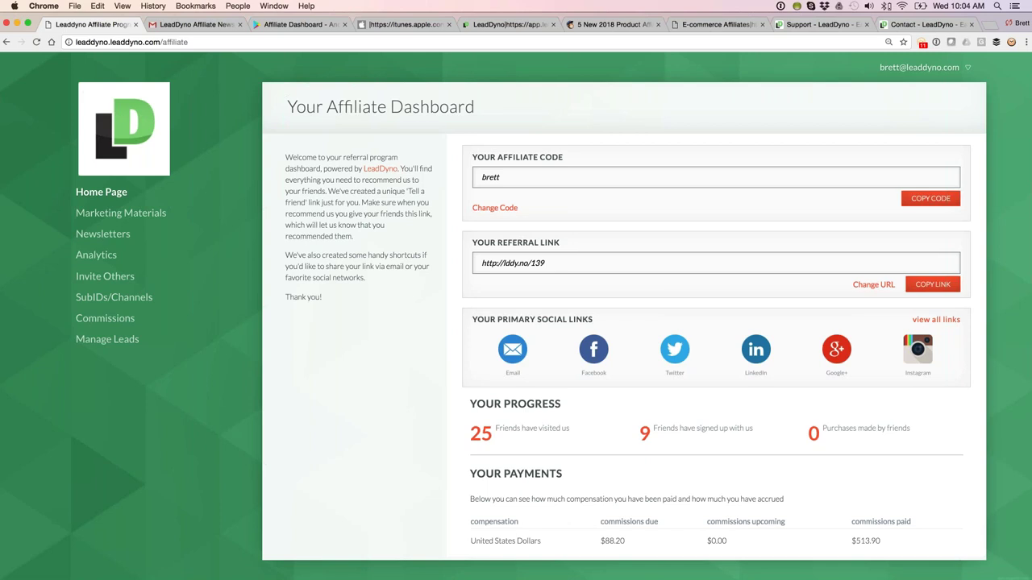
scroll(532, 314, down, 1)
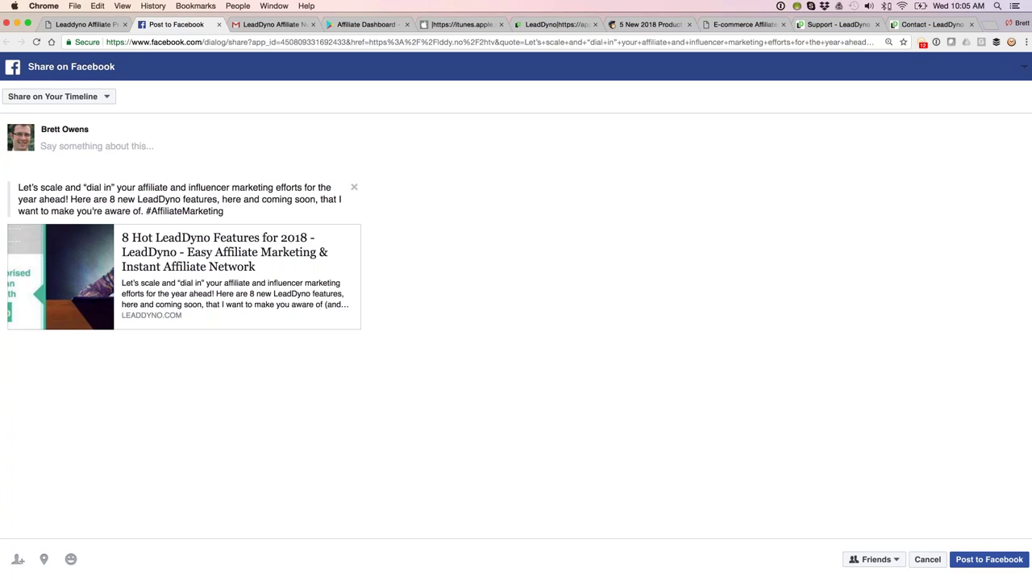
click(84, 24)
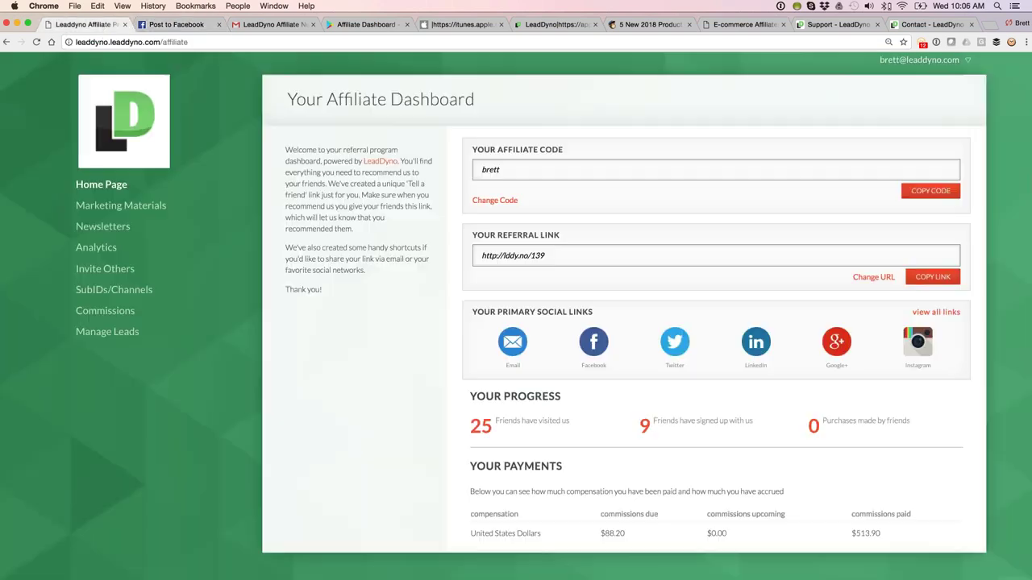
Preview the Twitter share post from the primary social links, and show the Instagram sharing instructions on the dashboard.
click(675, 348)
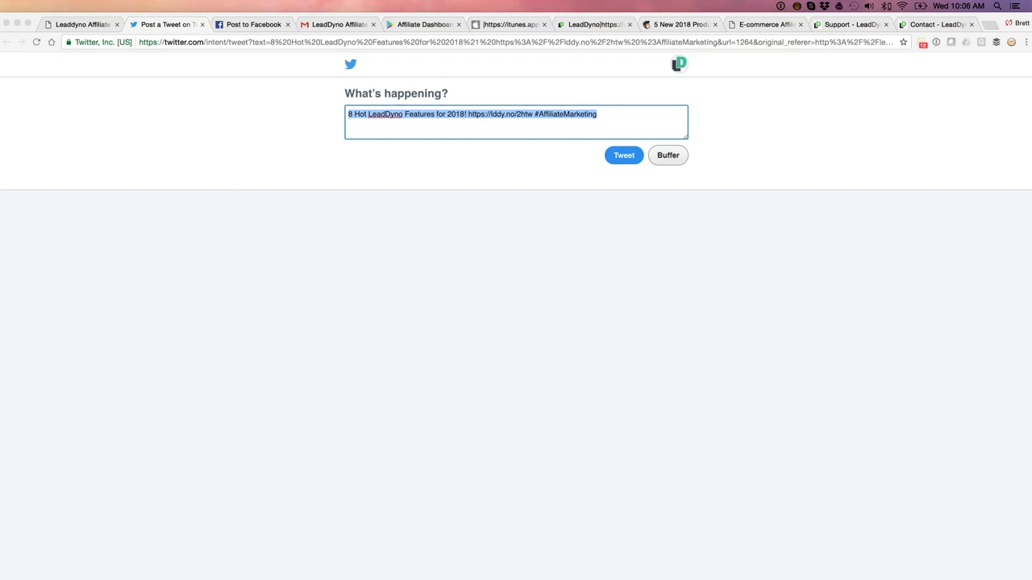
click(97, 29)
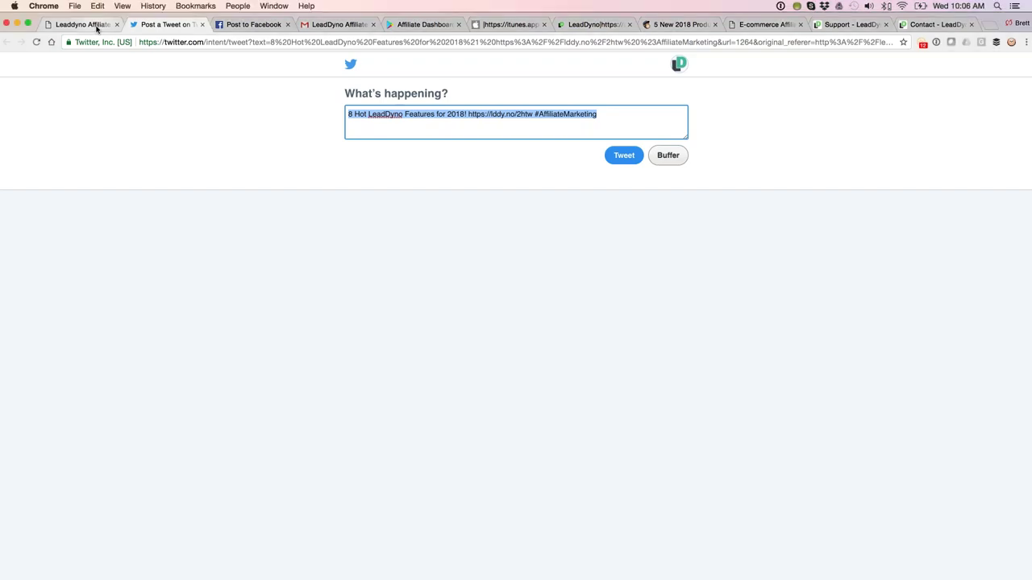
click(97, 27)
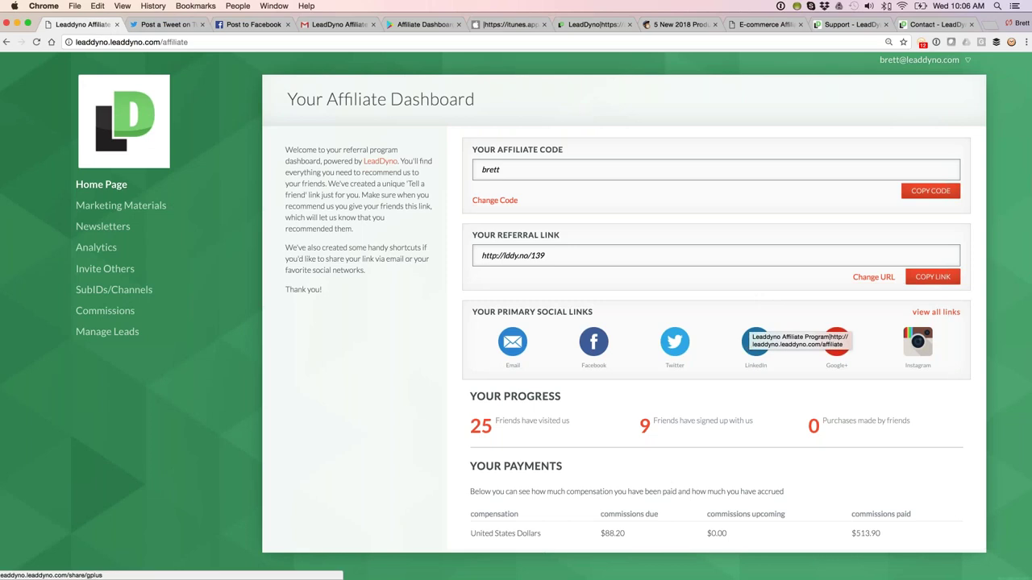
click(917, 341)
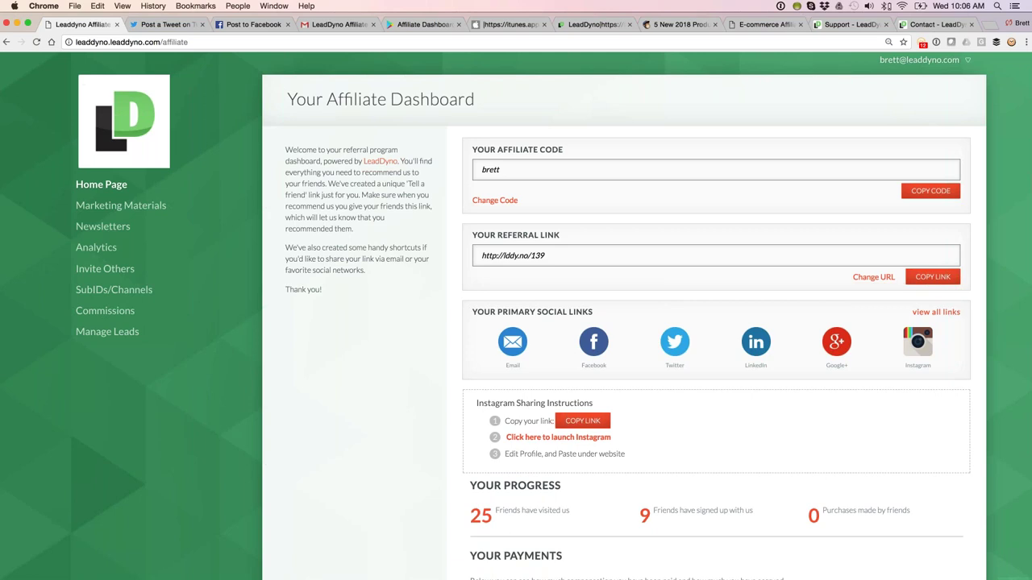
View the Affiliate Dashboard mobile app's listings on Google Play and the App Store.
click(430, 30)
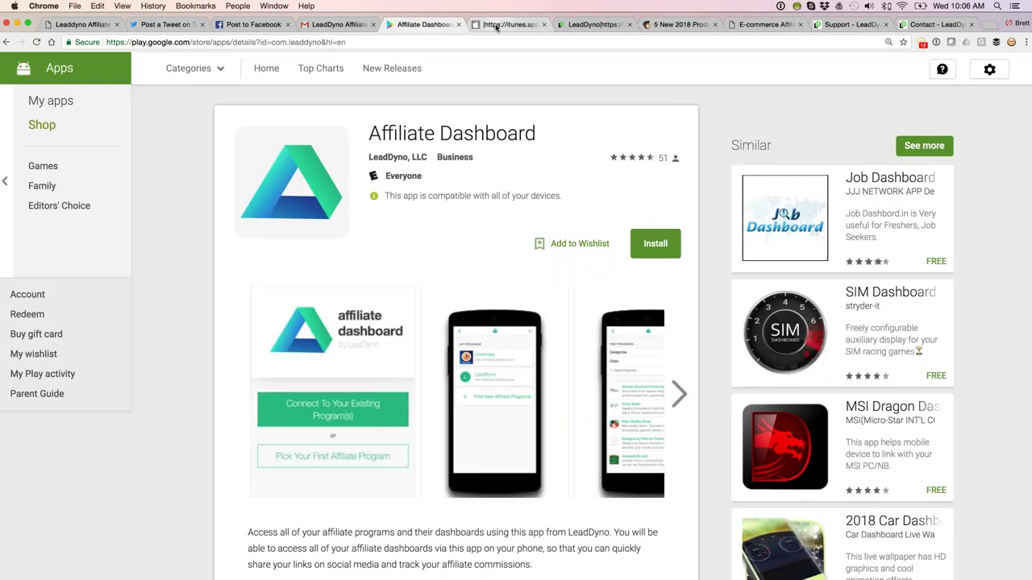
click(496, 25)
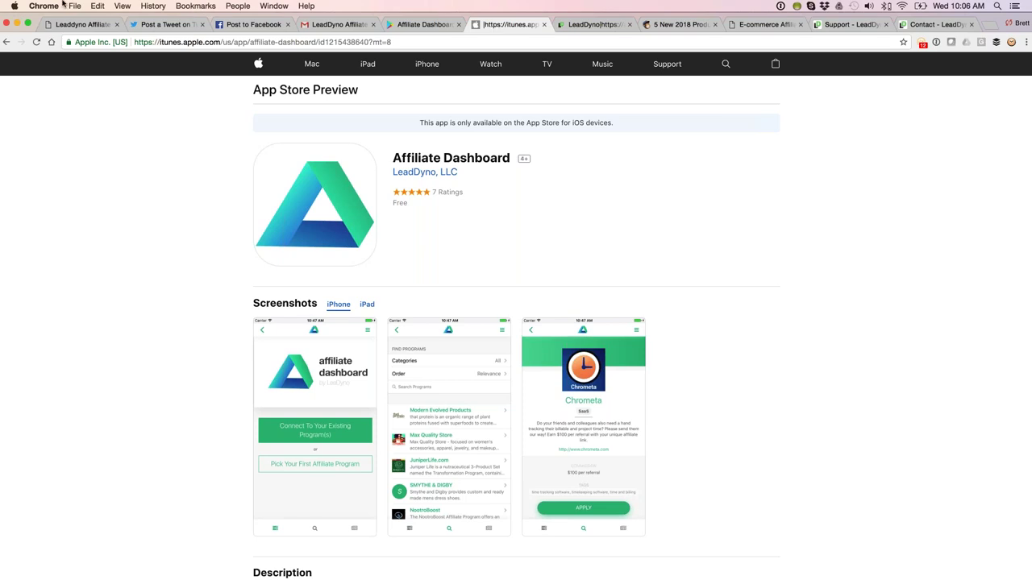
Return to the affiliate dashboard and examine the affiliate's progress and payments sections.
click(77, 24)
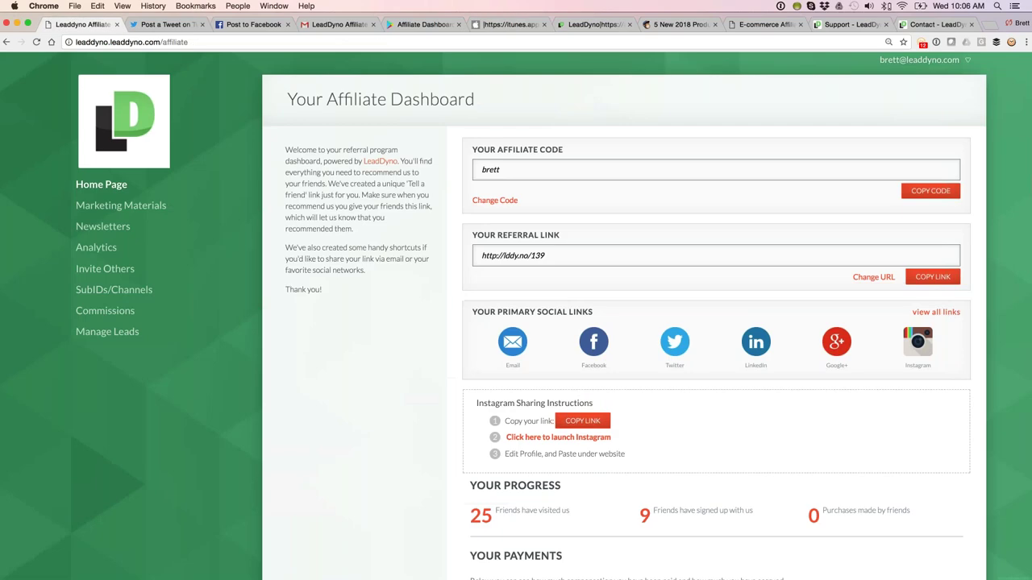
scroll(586, 391, down, 3)
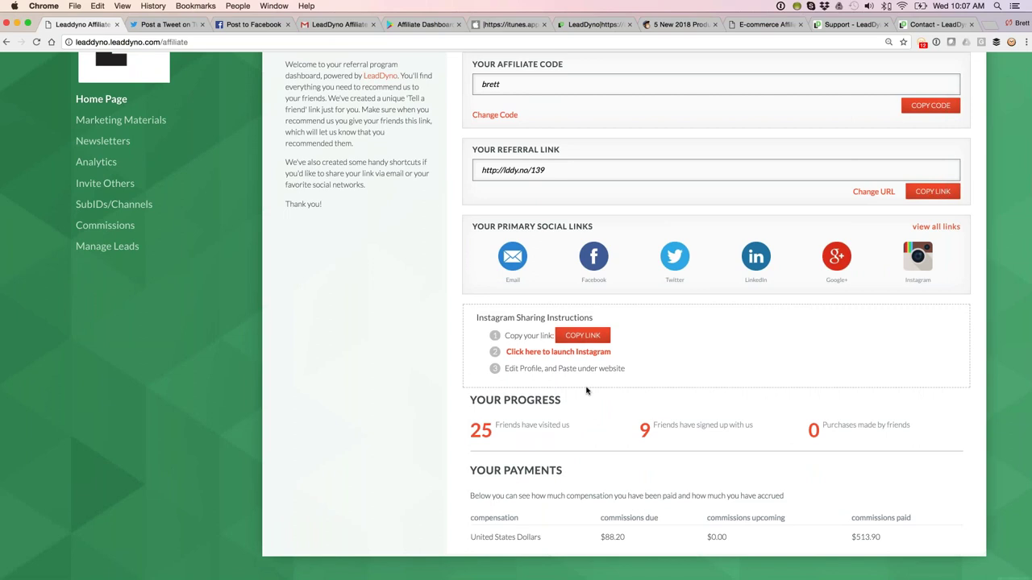
mouse_move(470, 574)
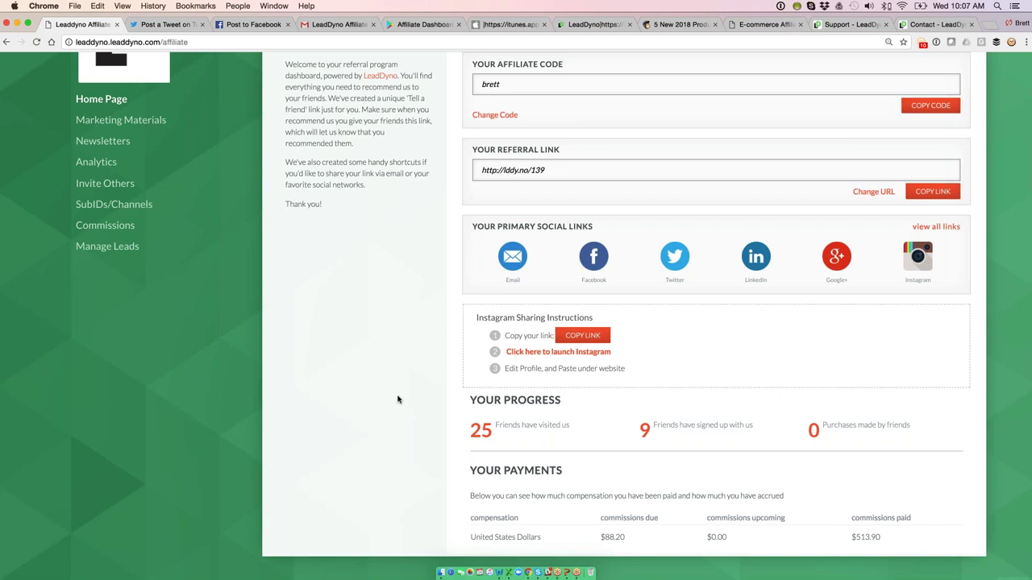
Open the heycarson.com article "Are Your Affiliate Commissions Competitive?" and examine its table of commissions by product category.
click(993, 31)
text(hey)
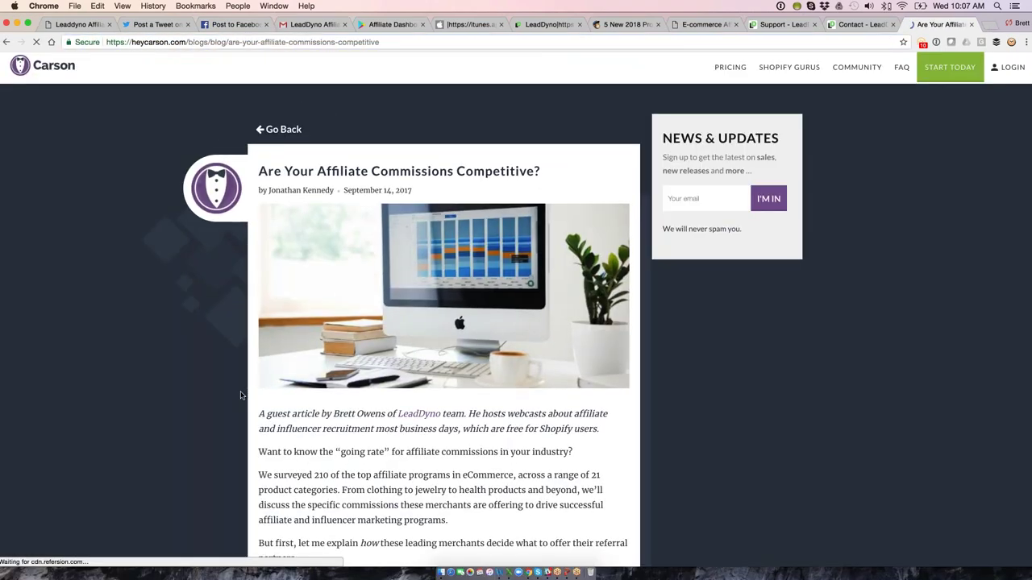
scroll(240, 395, down, 10)
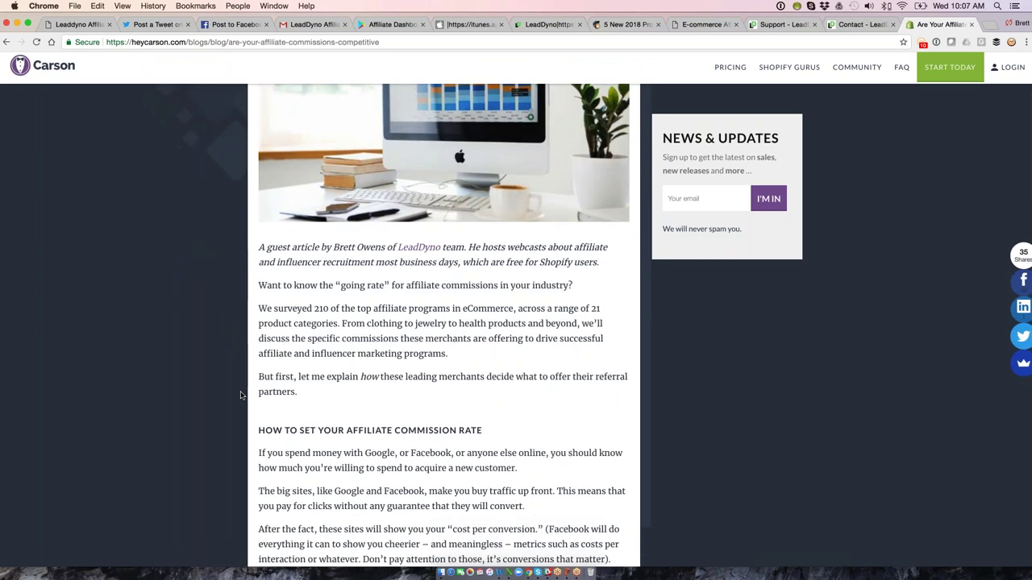
scroll(240, 395, down, 12)
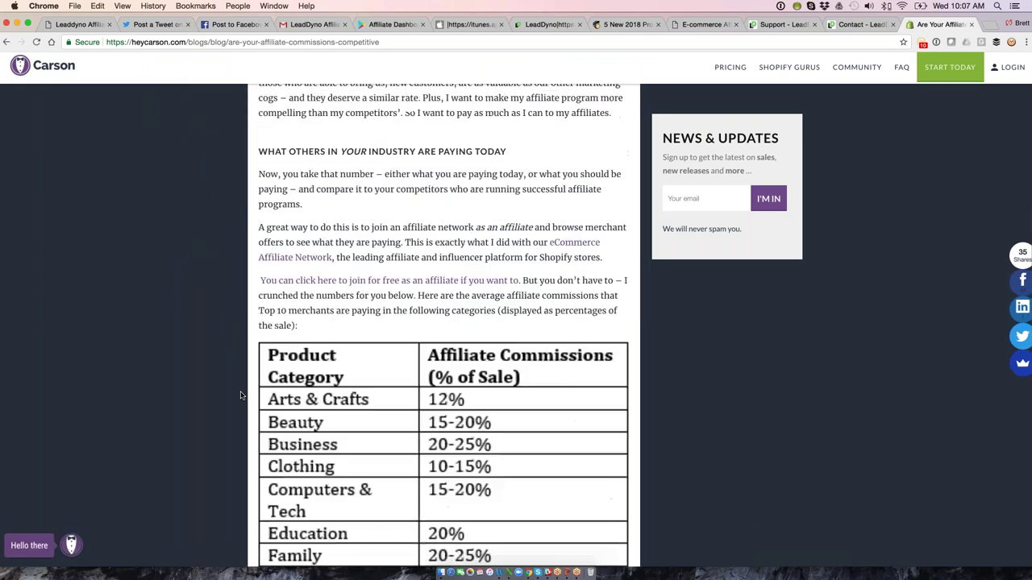
scroll(240, 395, down, 4)
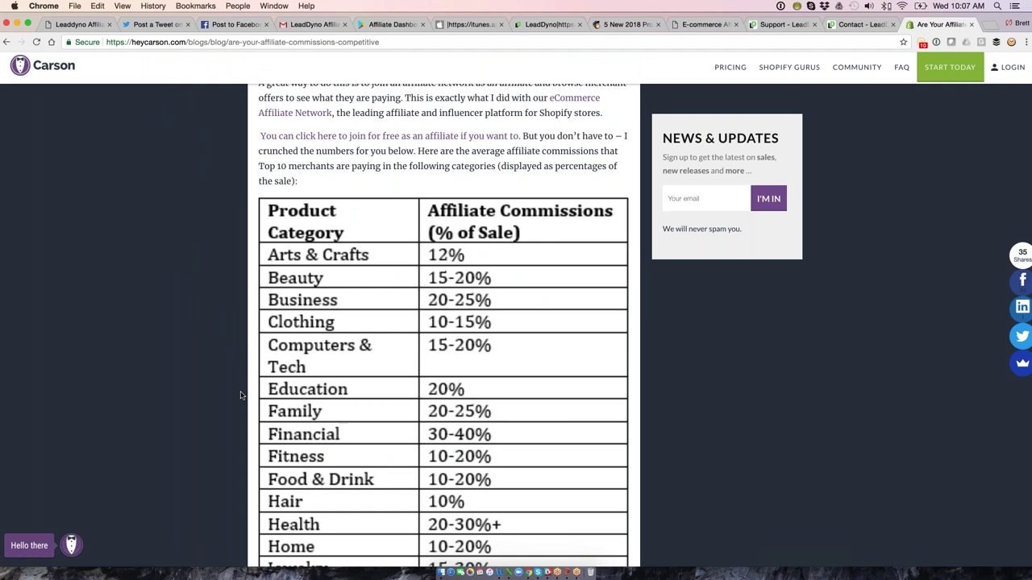
scroll(240, 395, down, 5)
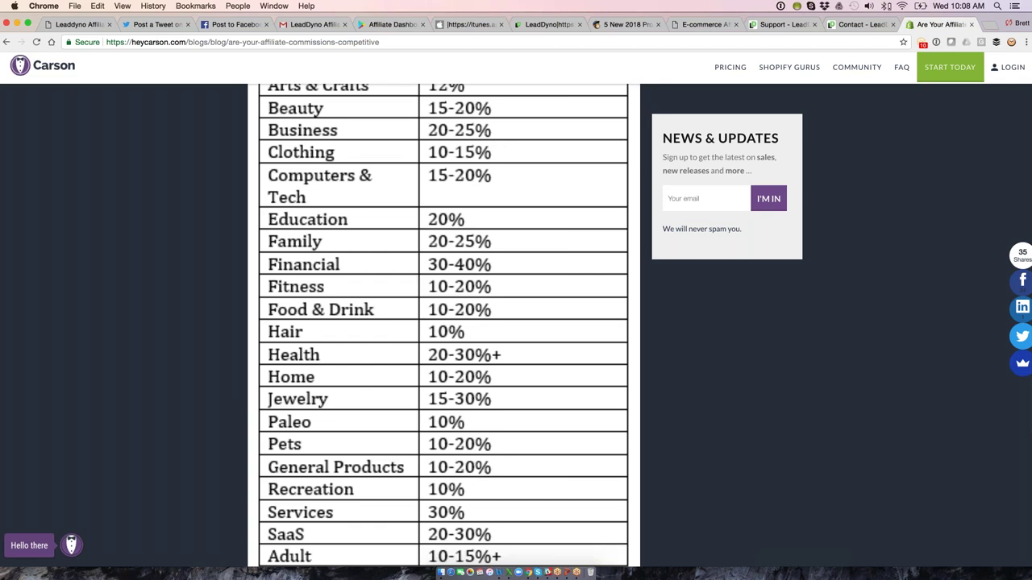
Open the affiliate dashboard's marketing materials and show the raw HTML of the "300x250 #5 Easy Affiliate System" banner.
click(79, 24)
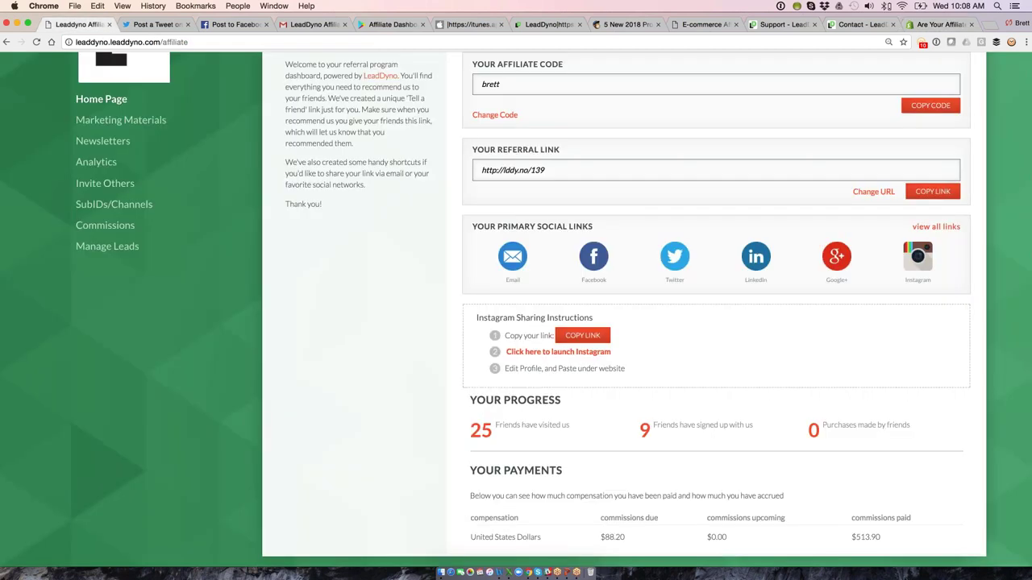
click(100, 98)
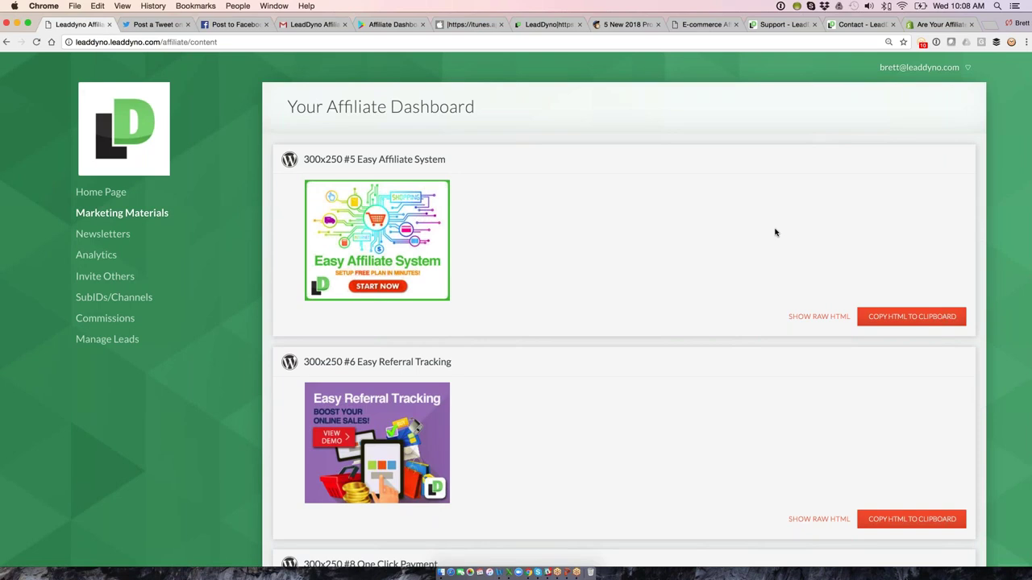
scroll(564, 339, down, 2)
click(587, 275)
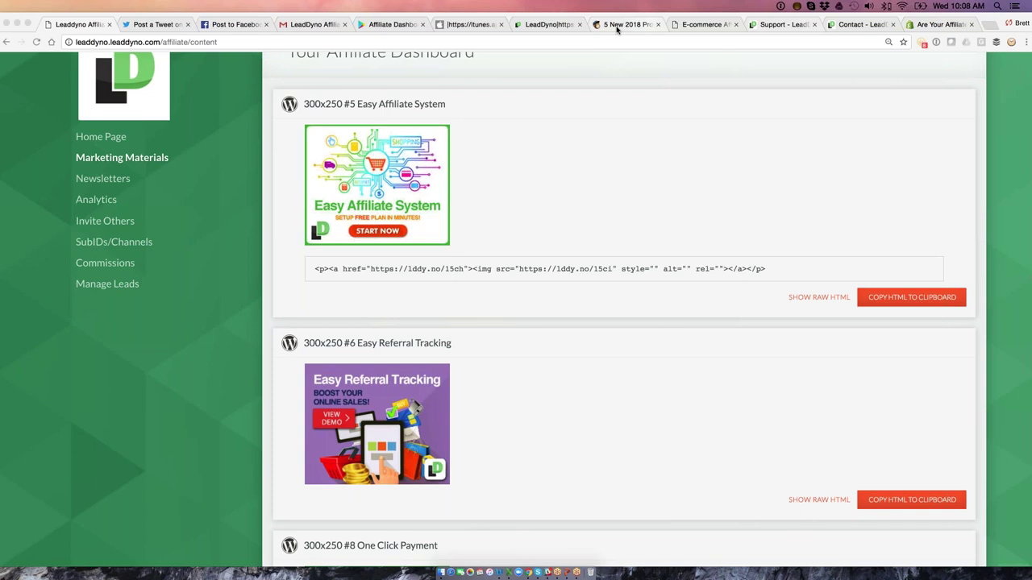
Select the full web address of the affiliate commissions article and switch to the previously used application.
click(939, 25)
key(super+l)
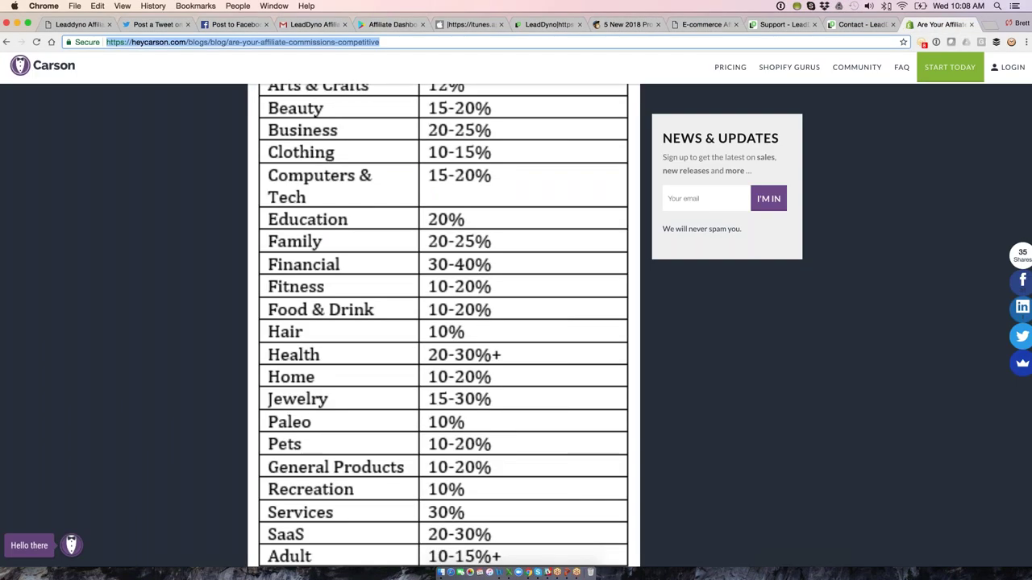
key(super+Tab)
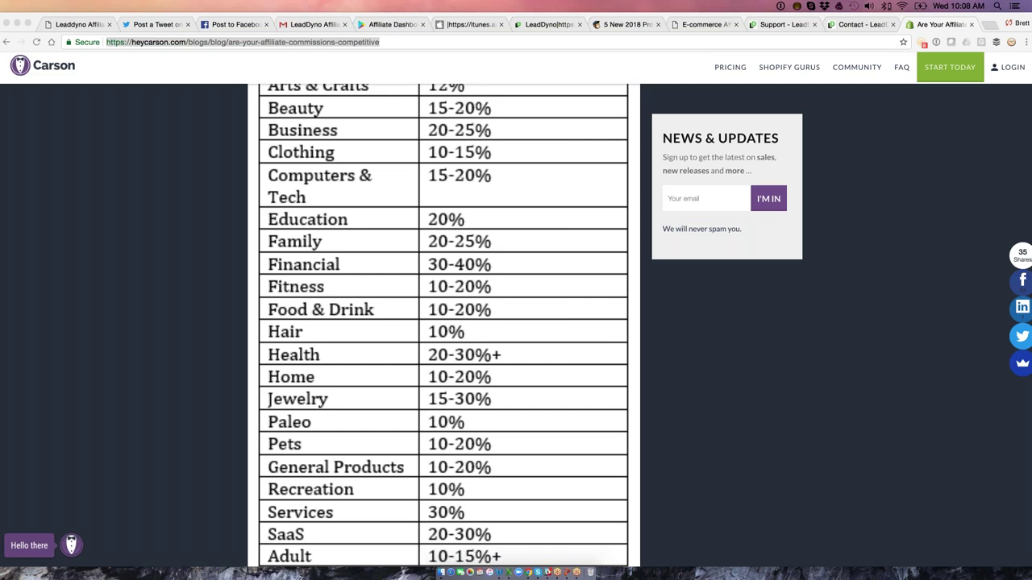
View the "LeadDyno Affiliate News & Commission Schedule" newsletter in the affiliate dashboard and as an email in Gmail.
click(80, 24)
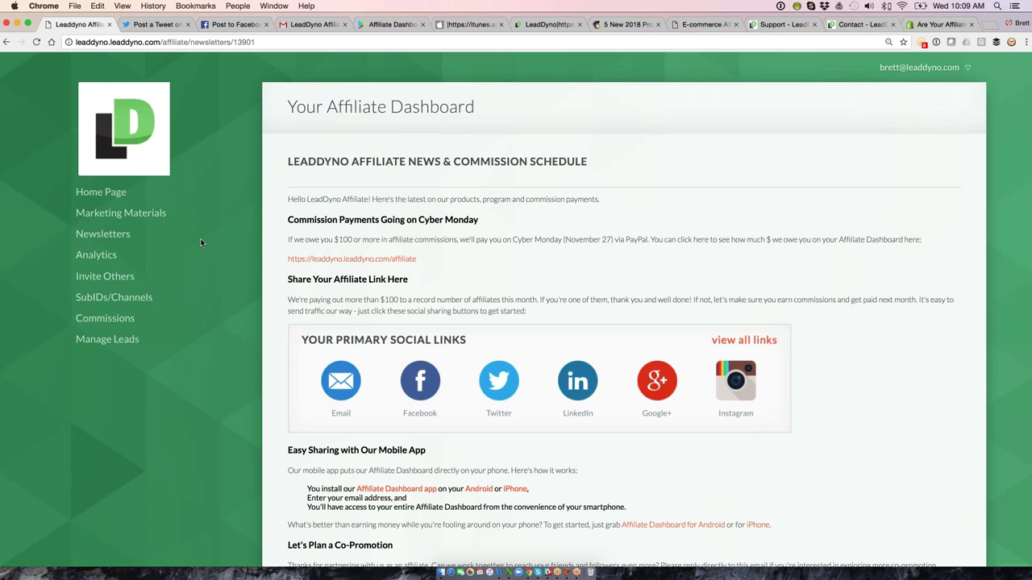
click(325, 24)
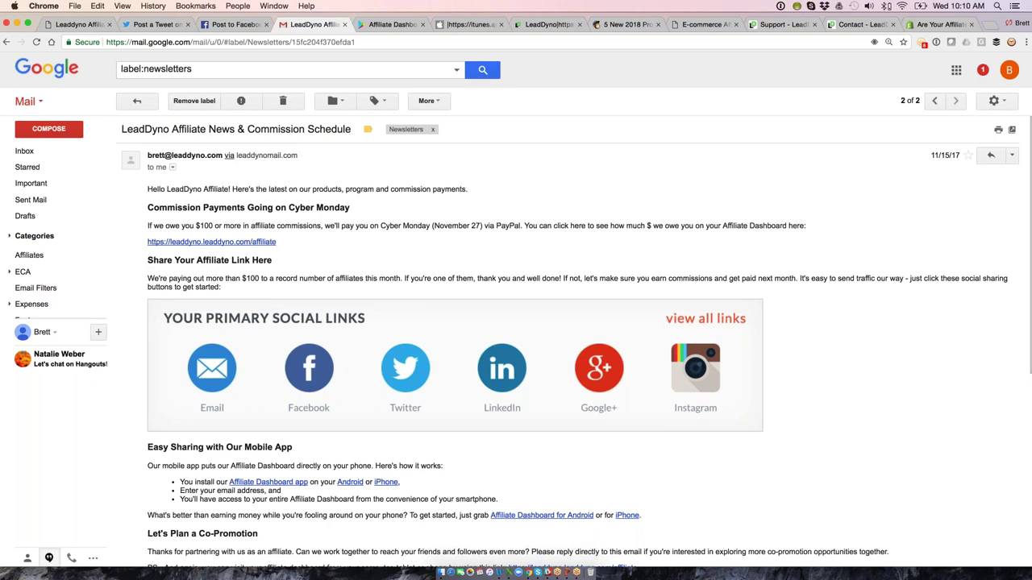
Open the affiliate website configuration from LeadDyno's affiliate content page and review the desktop version and color scheme choices.
click(533, 25)
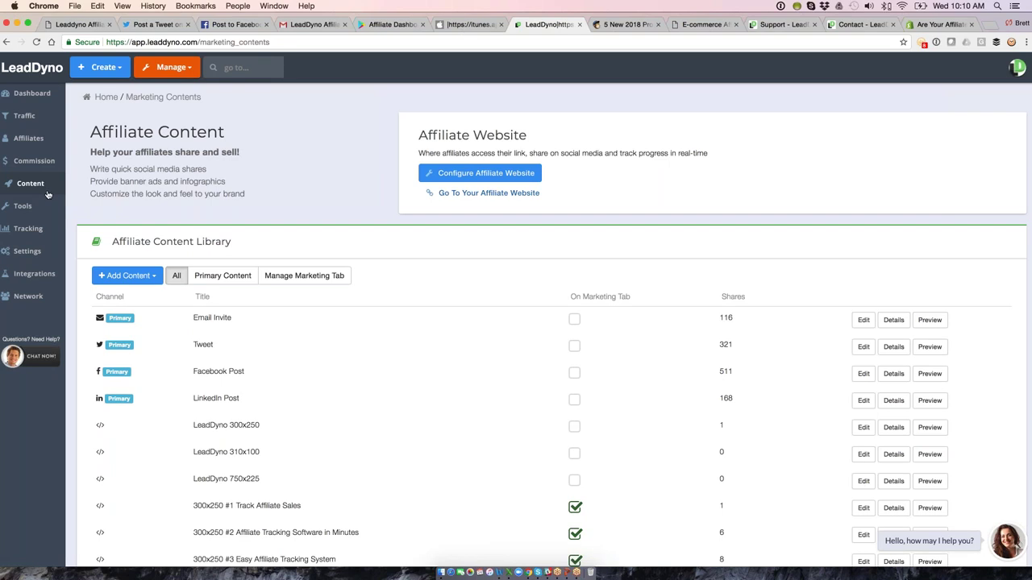
click(480, 172)
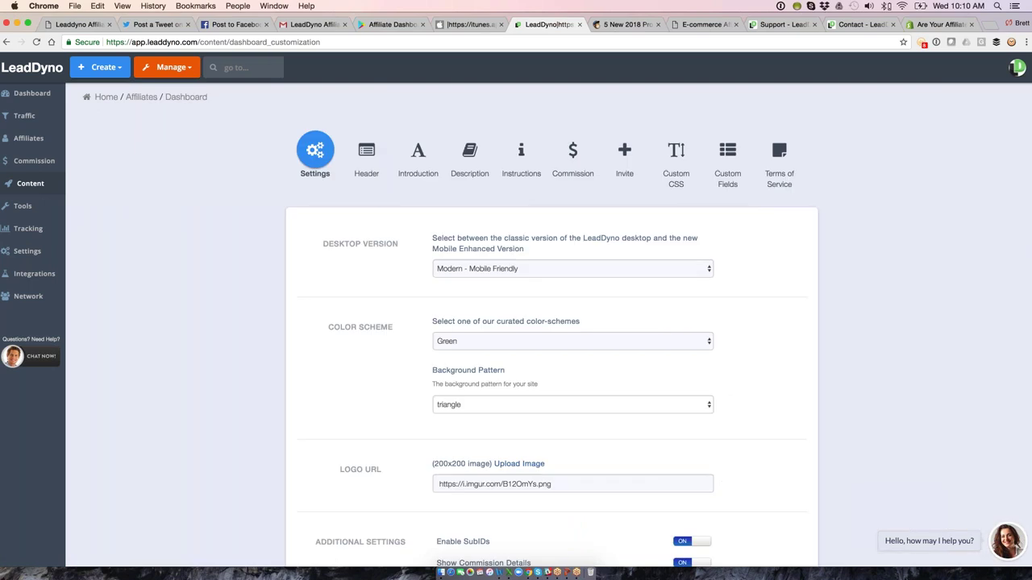
scroll(473, 192, down, 2)
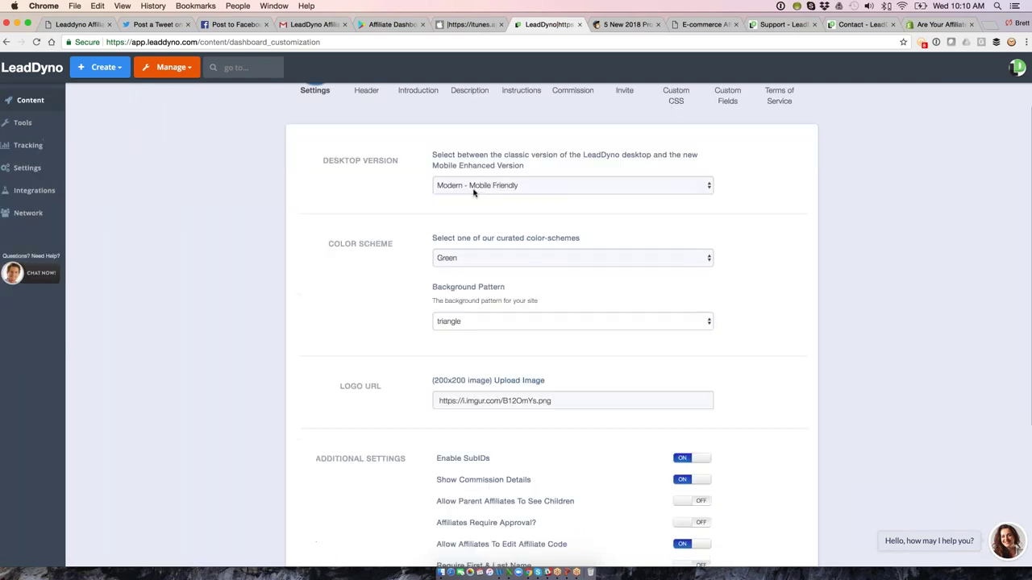
click(473, 188)
click(474, 187)
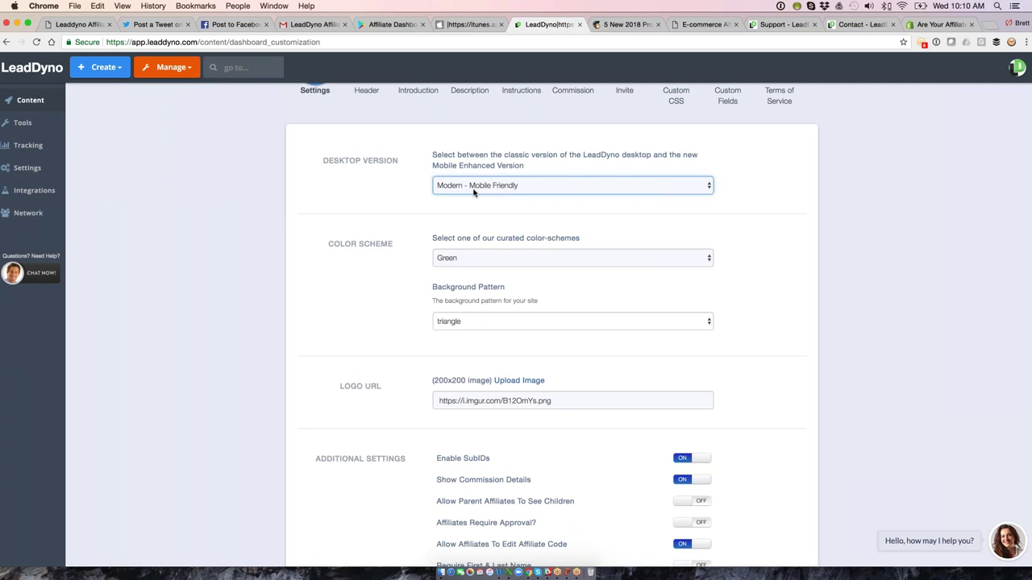
click(481, 259)
click(482, 260)
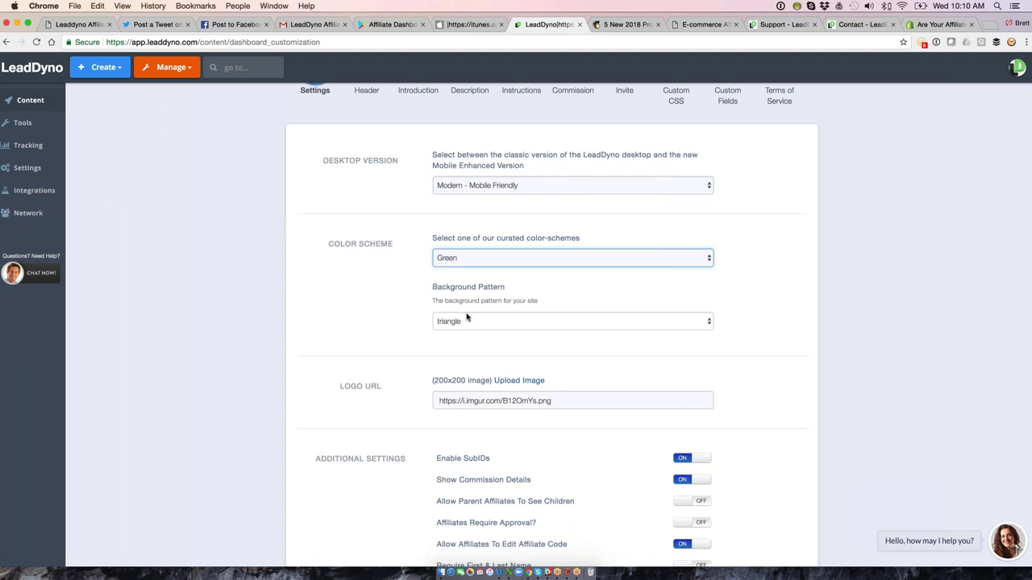
Review the affiliate website's logo, additional settings and custom domain field.
scroll(489, 376, down, 1)
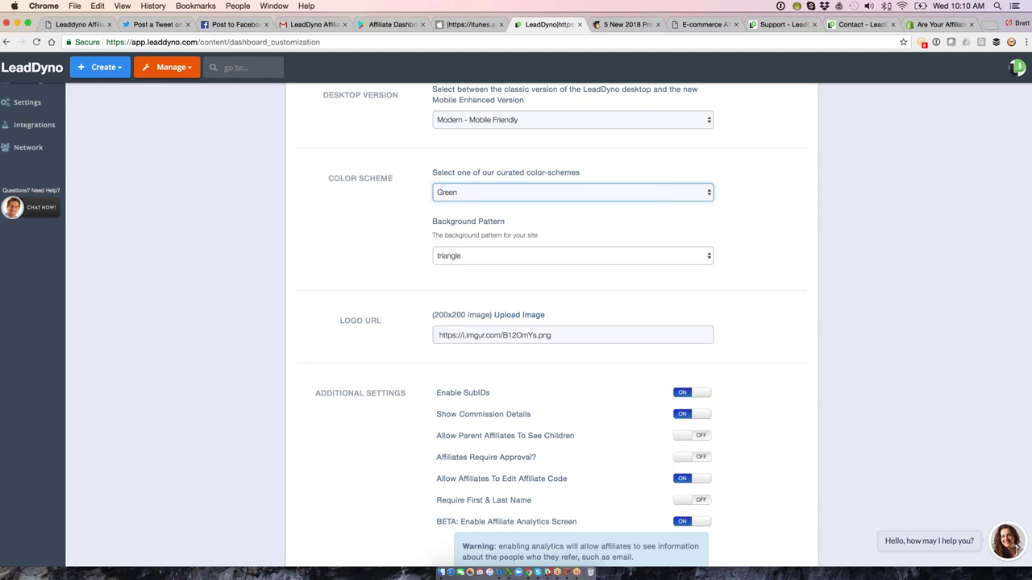
scroll(505, 463, down, 4)
click(499, 473)
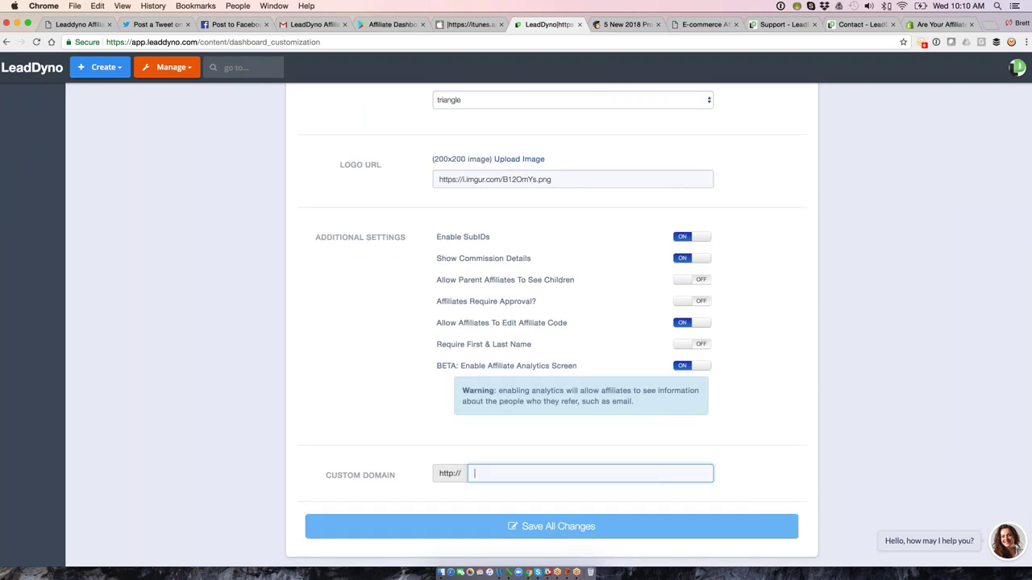
scroll(552, 326, up, 1)
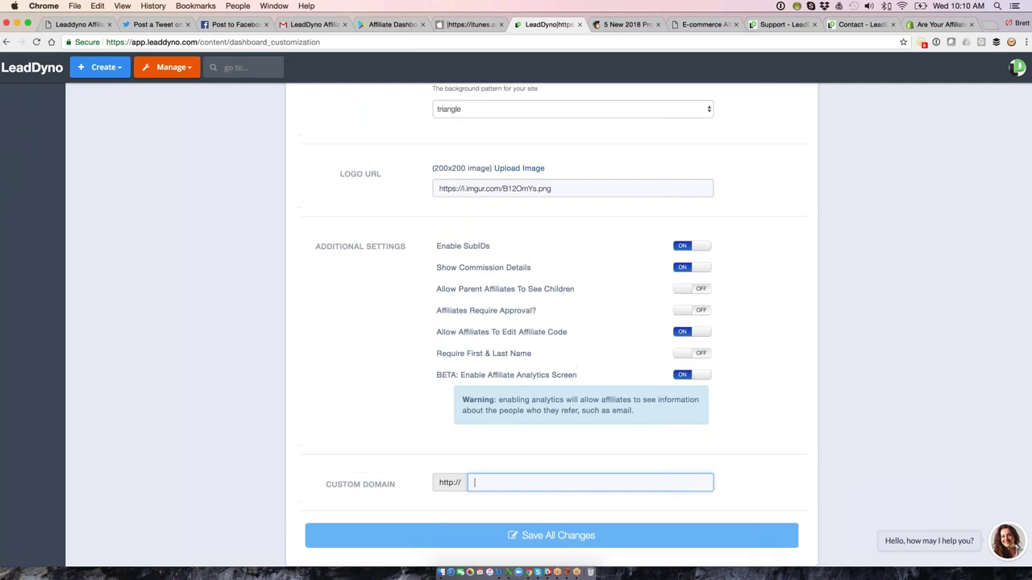
View the custom header page, open the website introduction content, and highlight its text from the welcome heading into the program paragraph.
scroll(379, 159, up, 10)
click(379, 159)
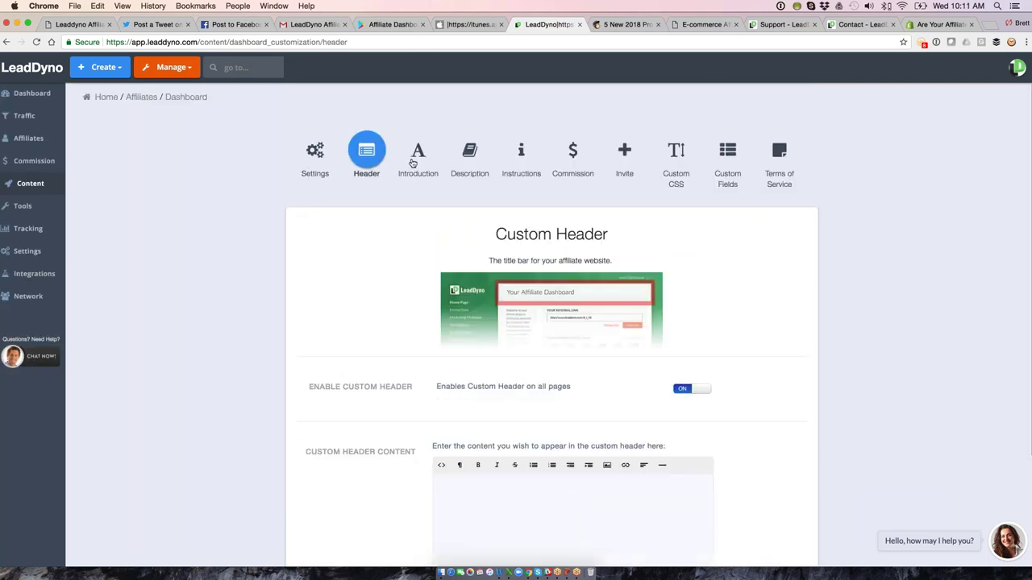
click(414, 159)
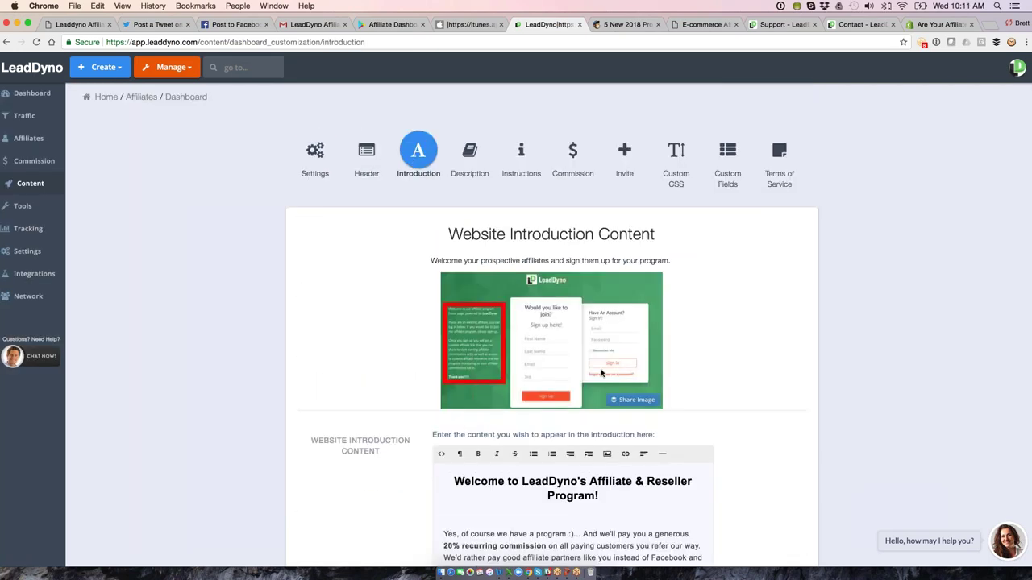
scroll(599, 385, down, 2)
drag(595, 502, 627, 399)
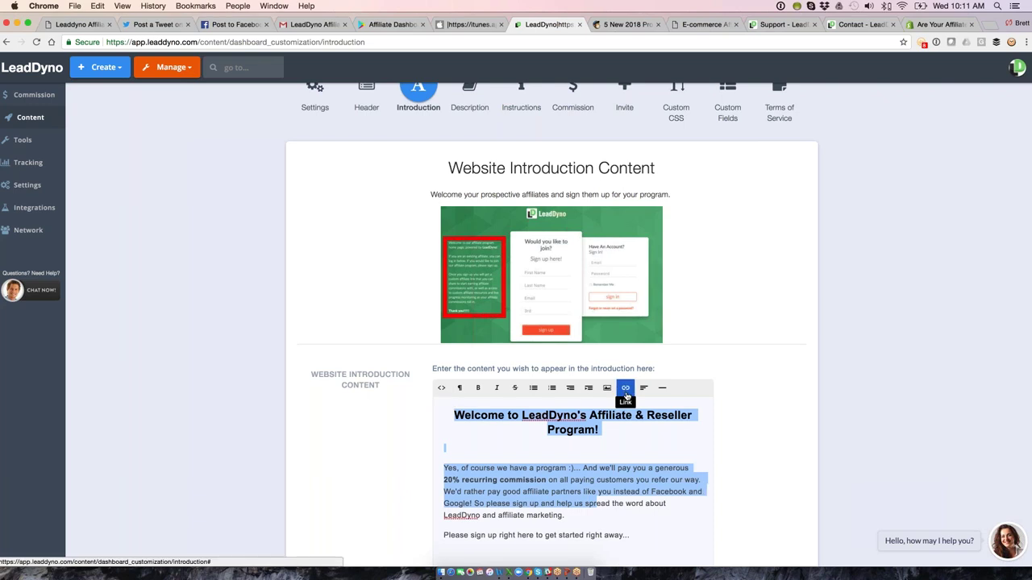
Toggle the introduction content's HTML source view on and off, and view the Custom CSS and Terms of Service pages.
click(440, 388)
click(440, 388)
scroll(440, 390, up, 1)
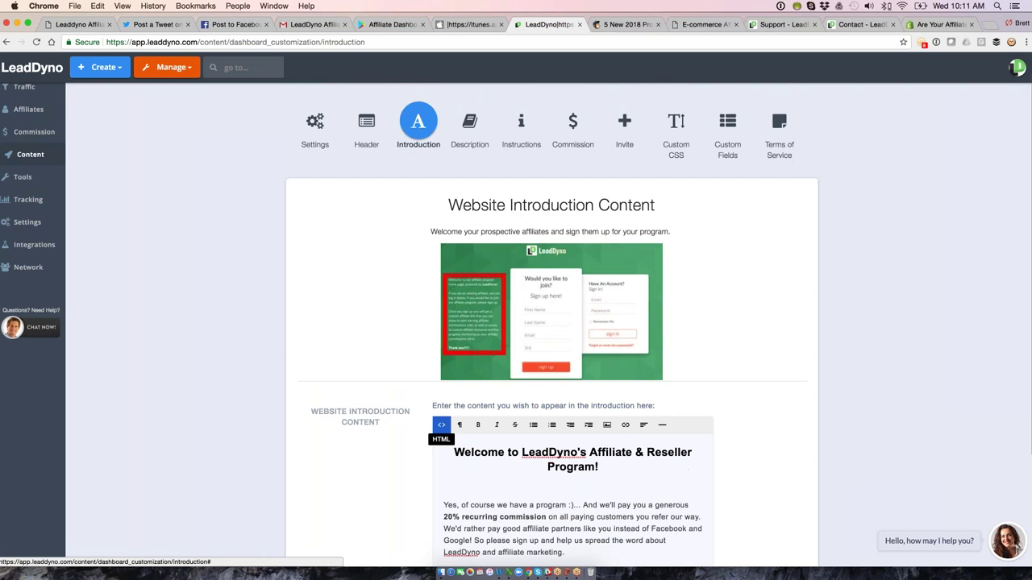
click(677, 129)
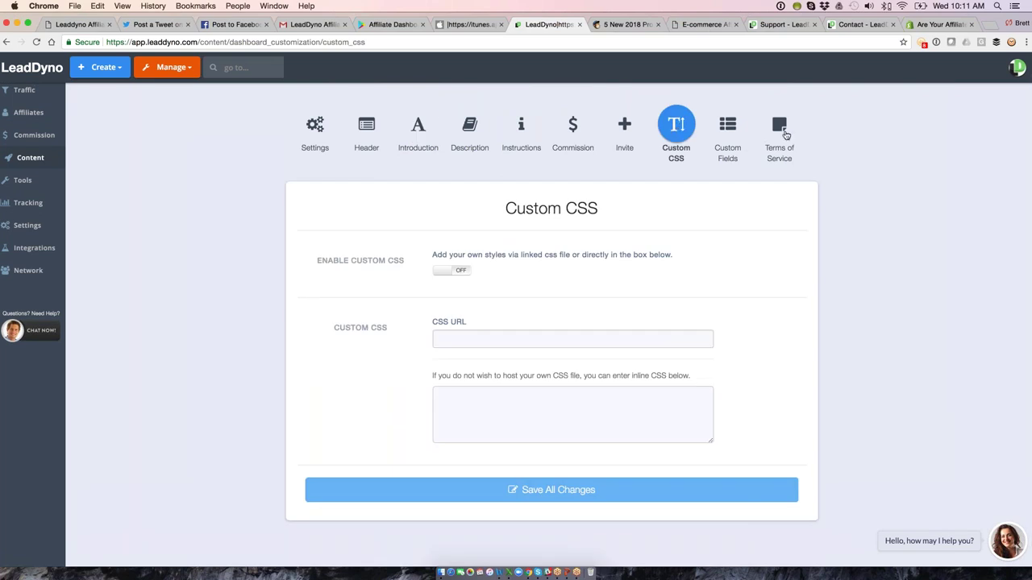
click(782, 131)
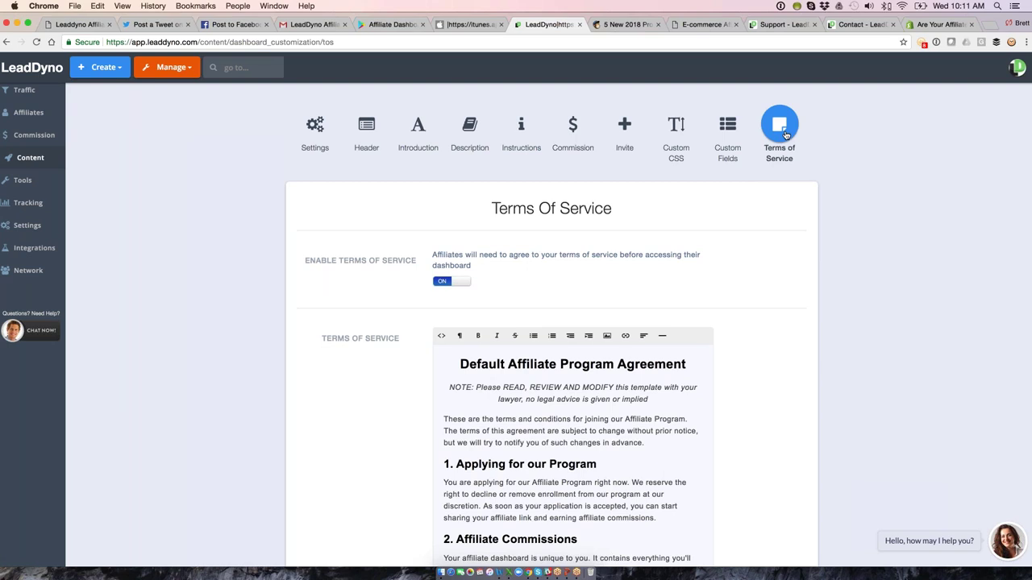
Open the draft newsletter "LeadDyno Affiliate Commissions Going Out Today" from the toolbox for editing and review its subject, sender and body.
click(22, 181)
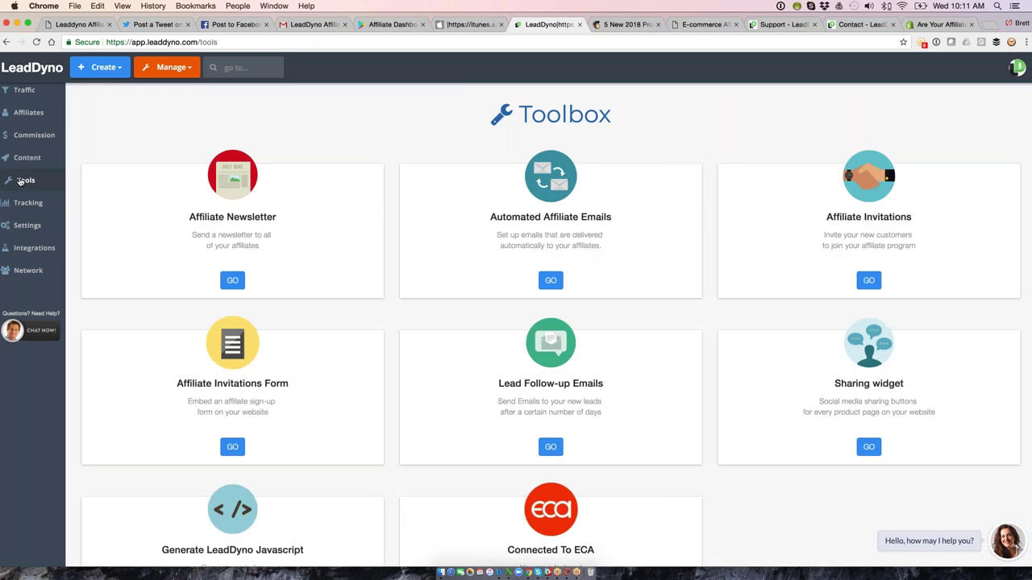
click(21, 181)
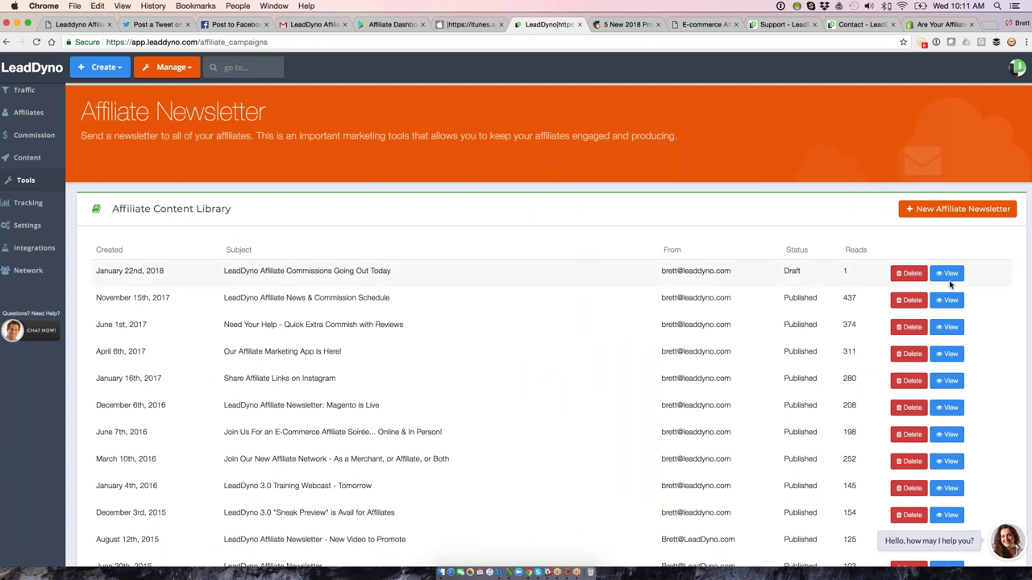
click(948, 277)
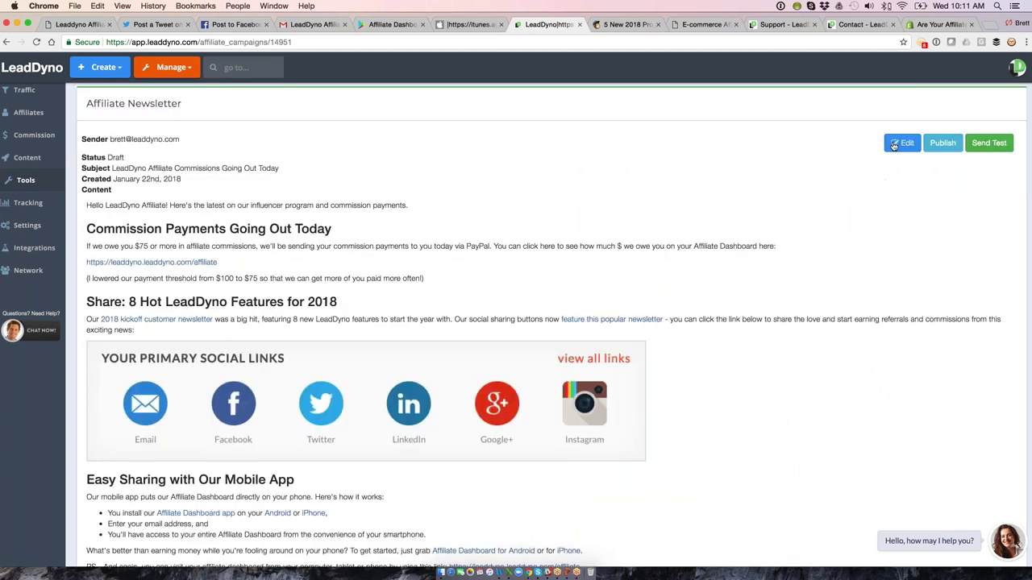
click(895, 145)
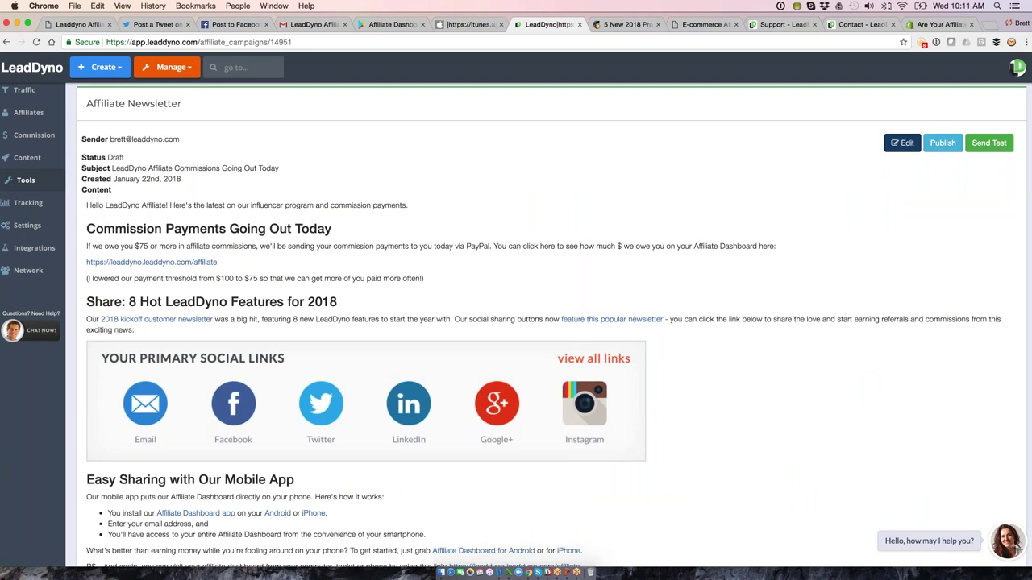
scroll(516, 322, down, 3)
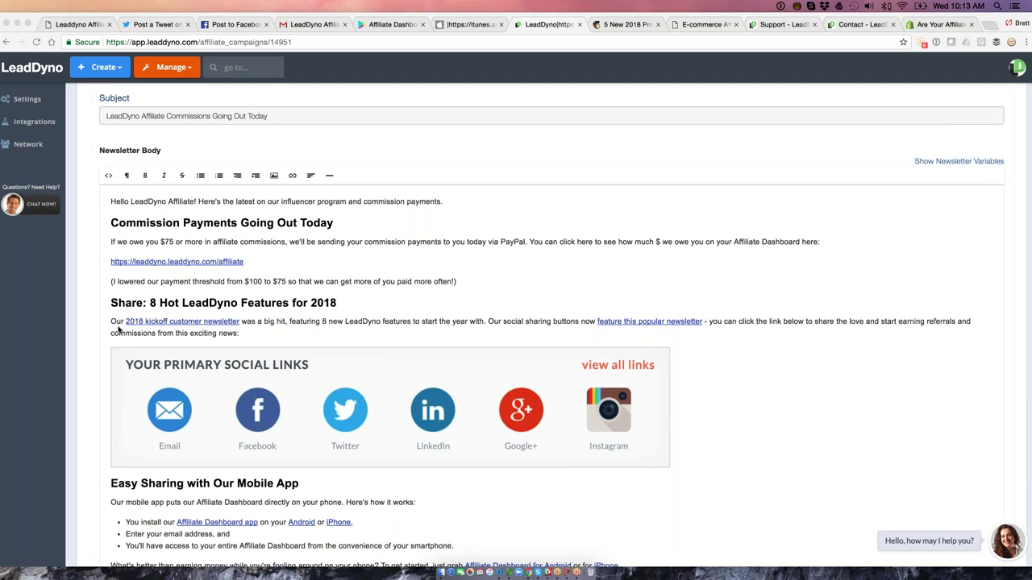
scroll(38, 190, up, 4)
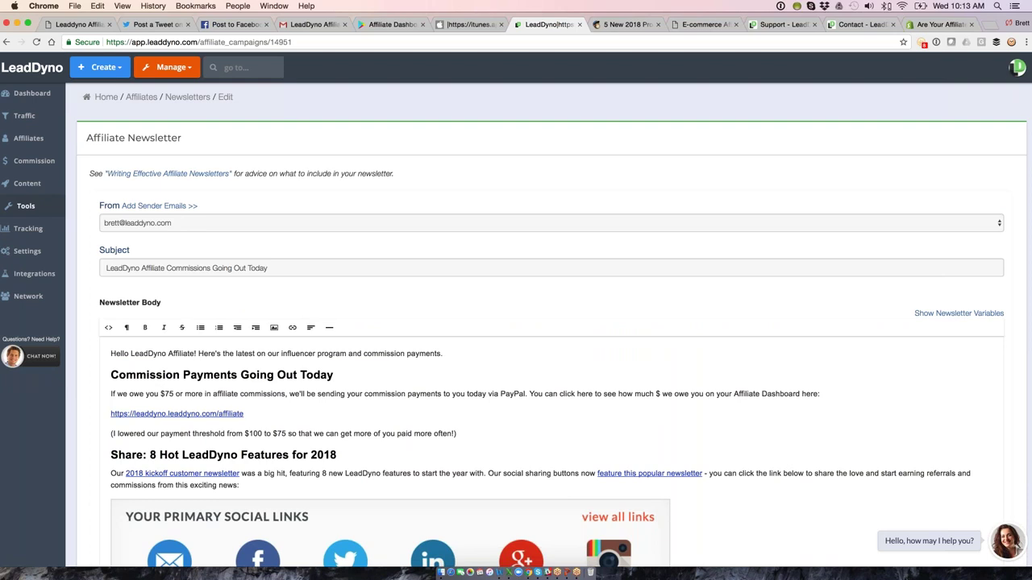
Open the primary Facebook Post in the affiliate content library for editing and compare it with the Facebook share preview.
click(38, 190)
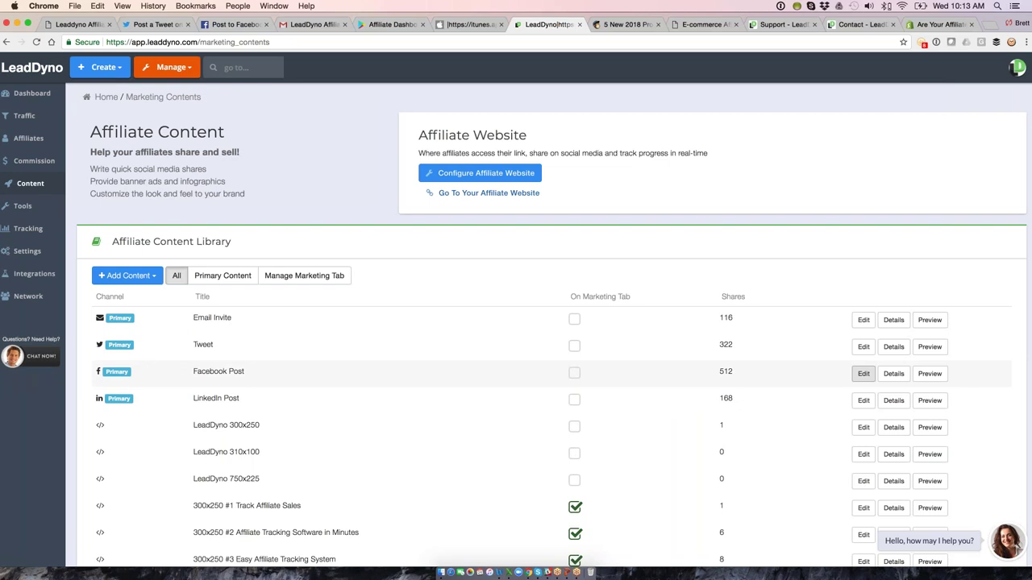
click(863, 374)
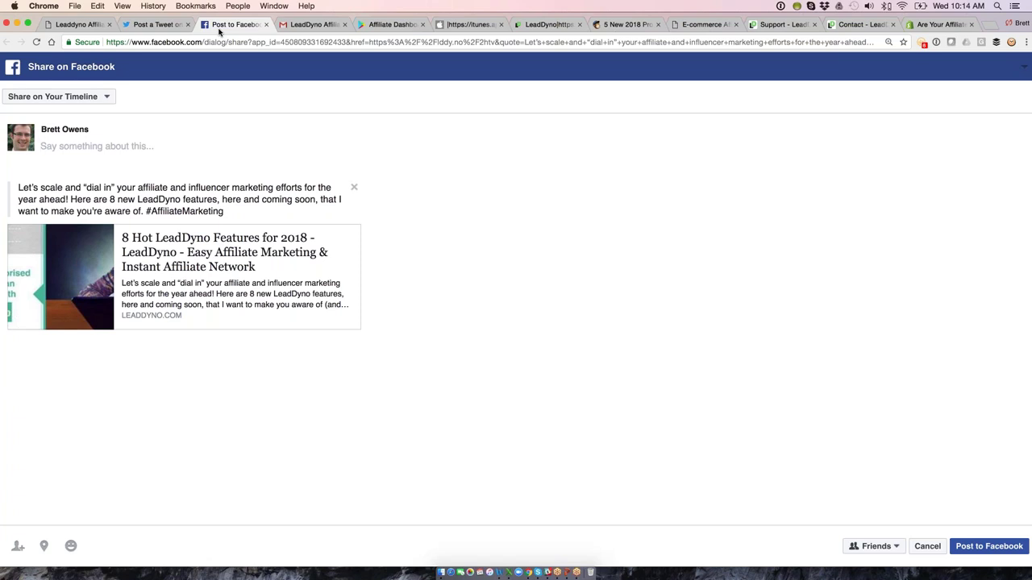
click(538, 26)
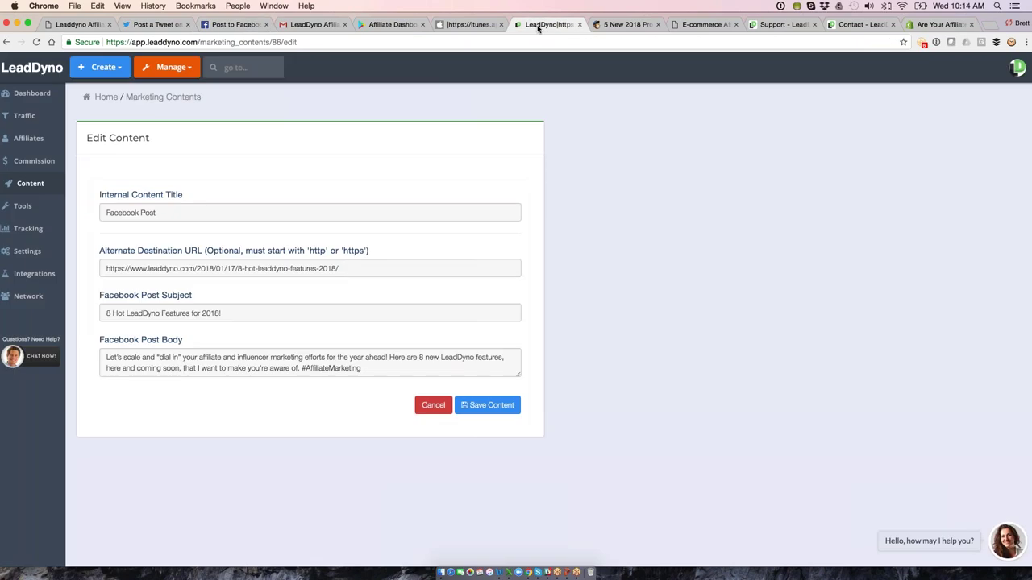
Open the automated affiliate emails from the toolbox and view the New Signup and New Purchase email templates.
click(23, 206)
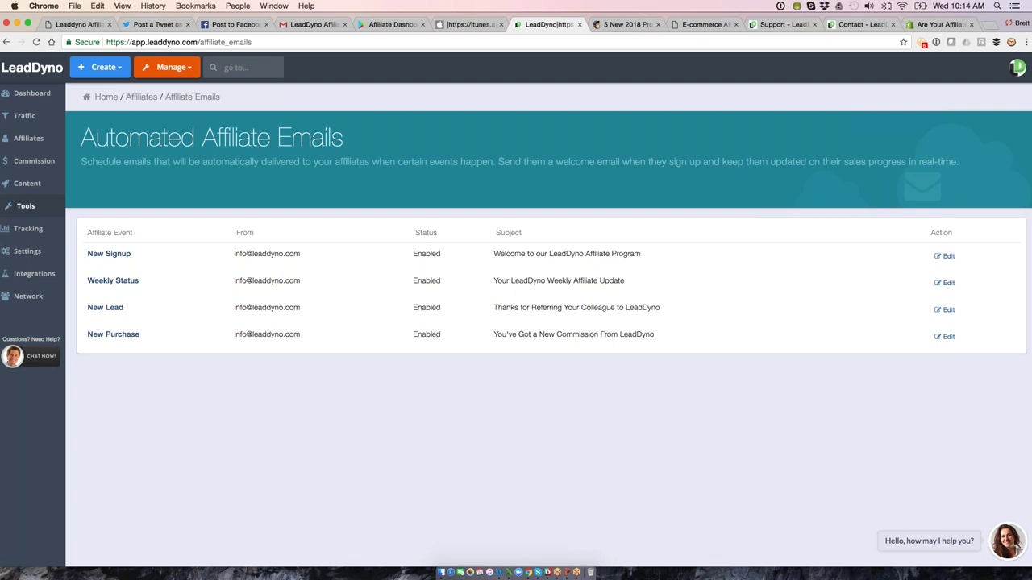
click(944, 256)
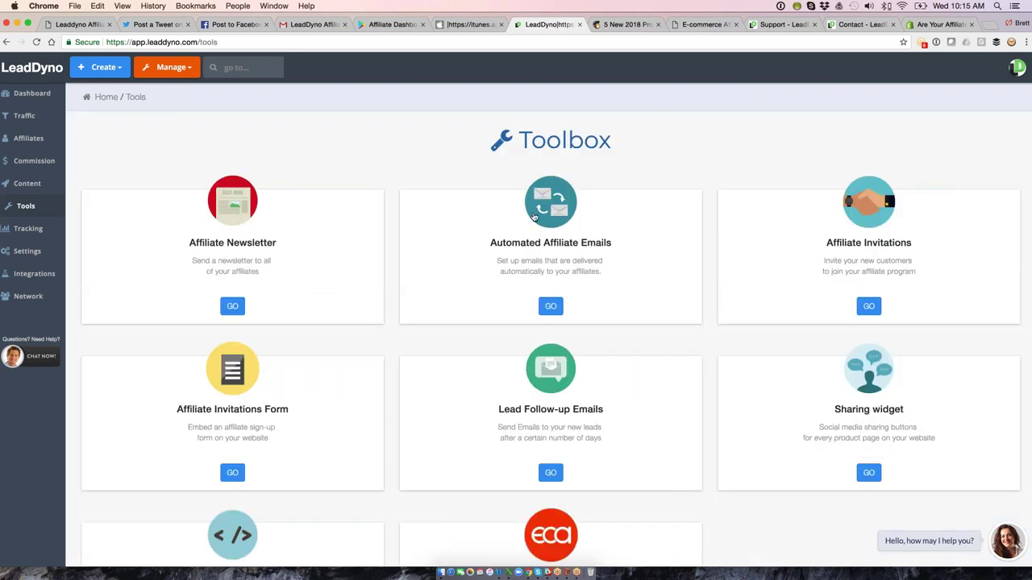
click(535, 218)
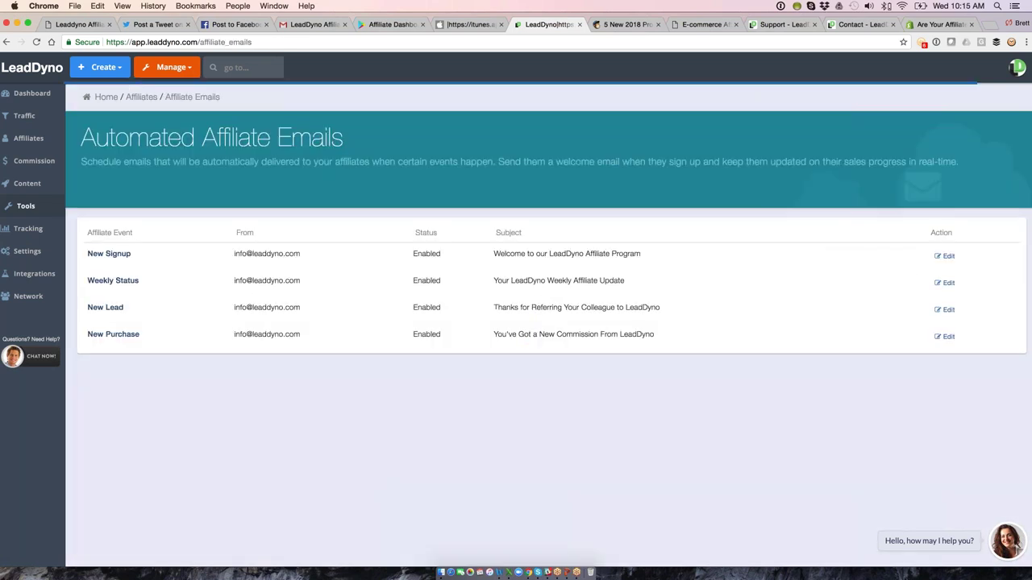
click(946, 338)
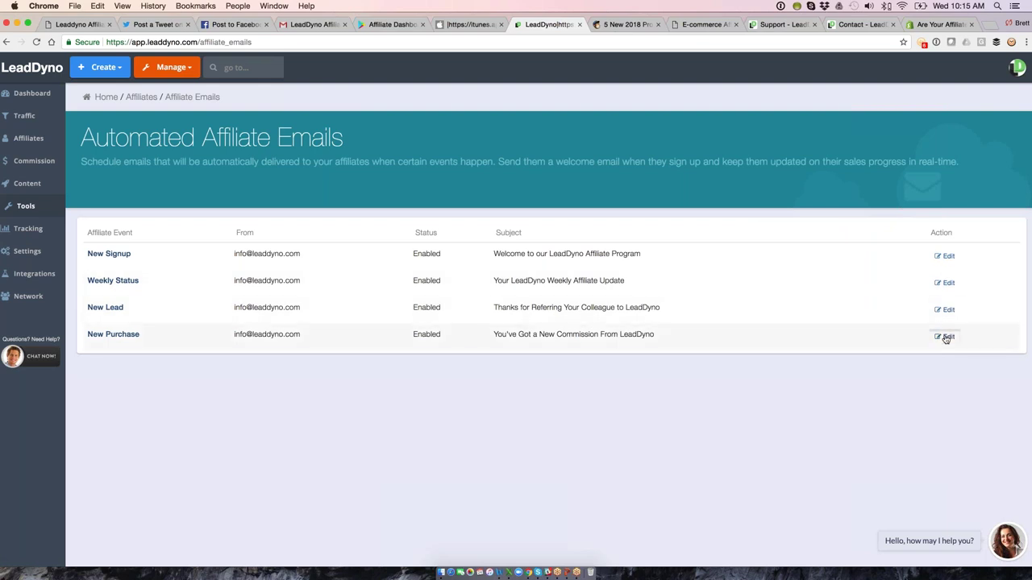
scroll(36, 196, down, 1)
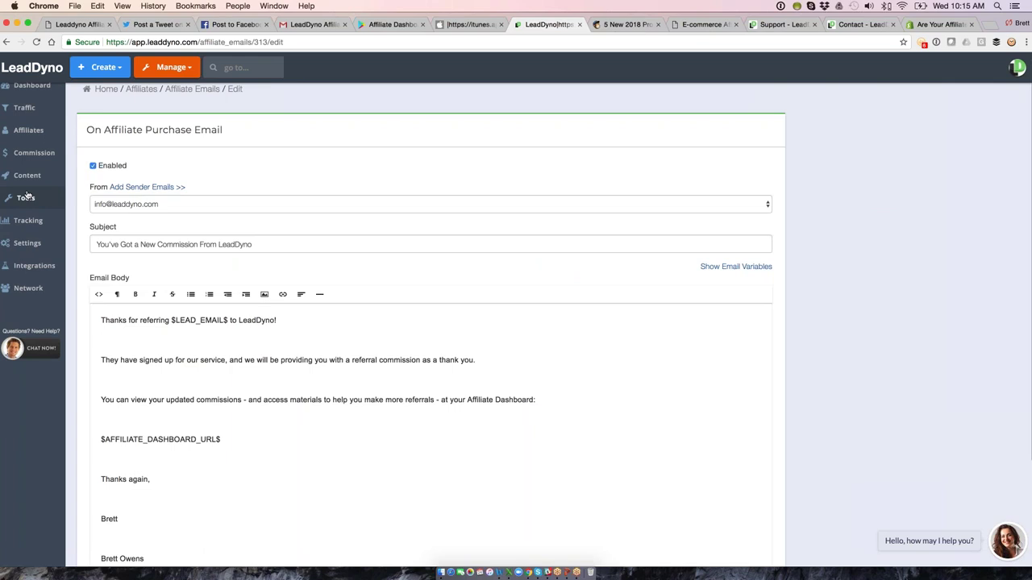
Open the affiliate invitation email from the toolbox and review its subject and message.
click(26, 198)
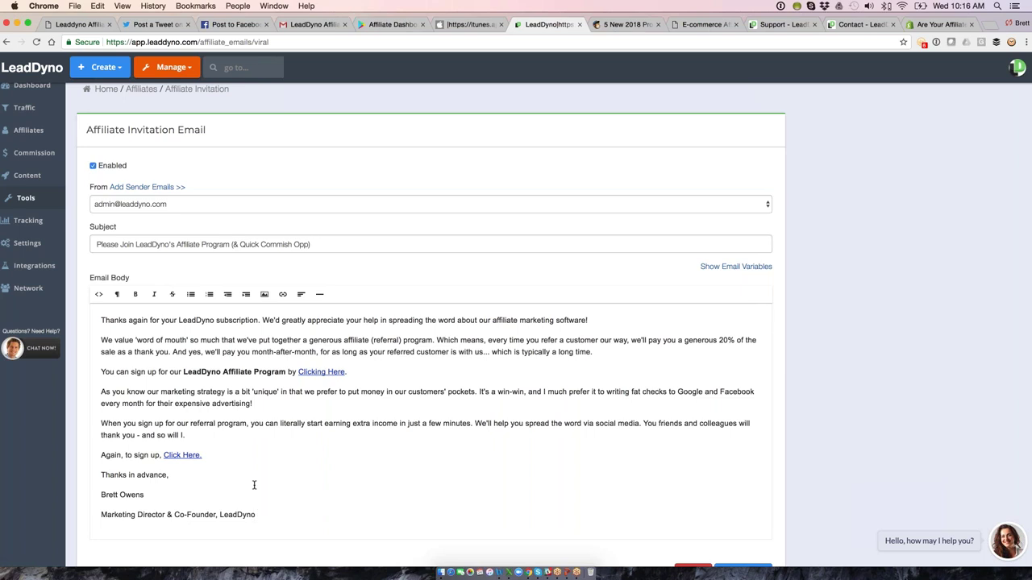
scroll(254, 485, up, 1)
scroll(516, 310, up, 1)
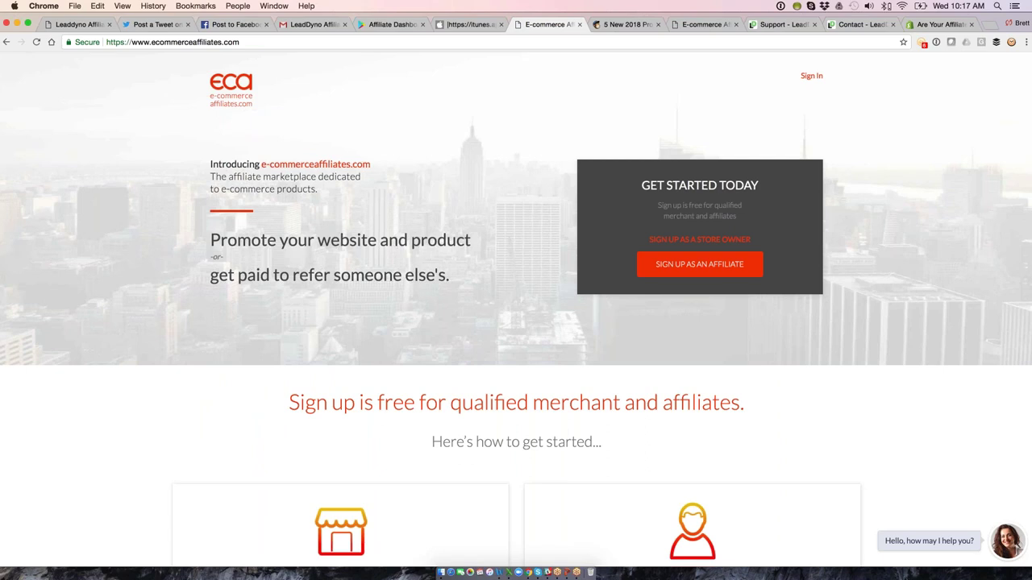
View the E-Commerce Affiliate Network newsletter "5 New 2018 Product Affiliate Programs" from its program list to the heavy metal music offer.
key(ctrl+Tab)
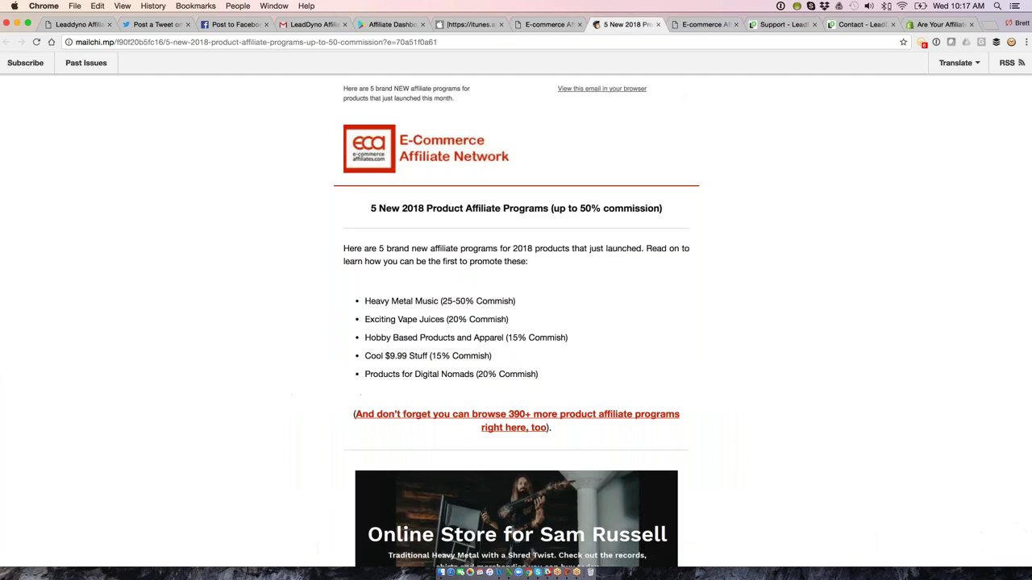
scroll(736, 322, down, 1)
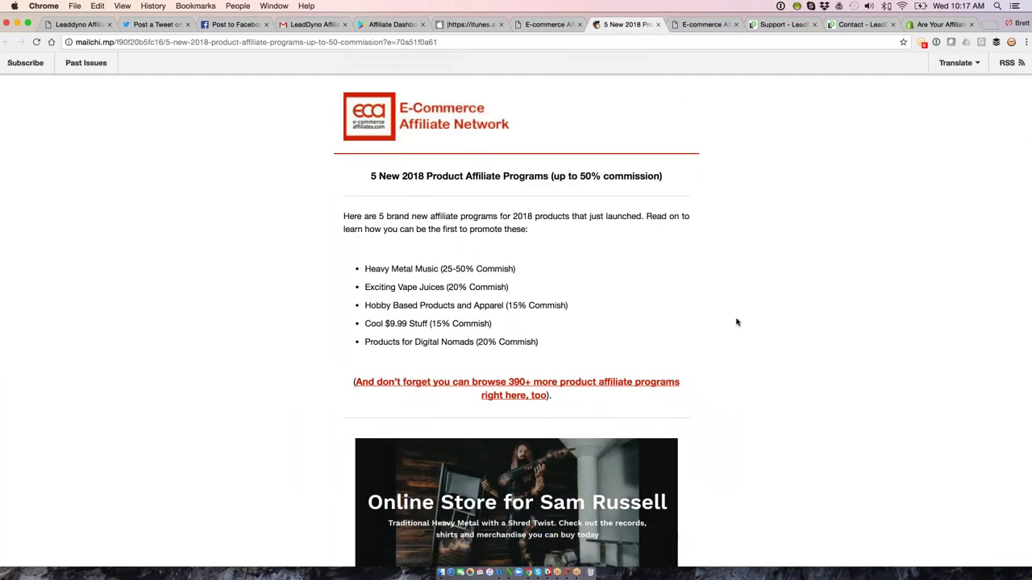
scroll(736, 322, down, 5)
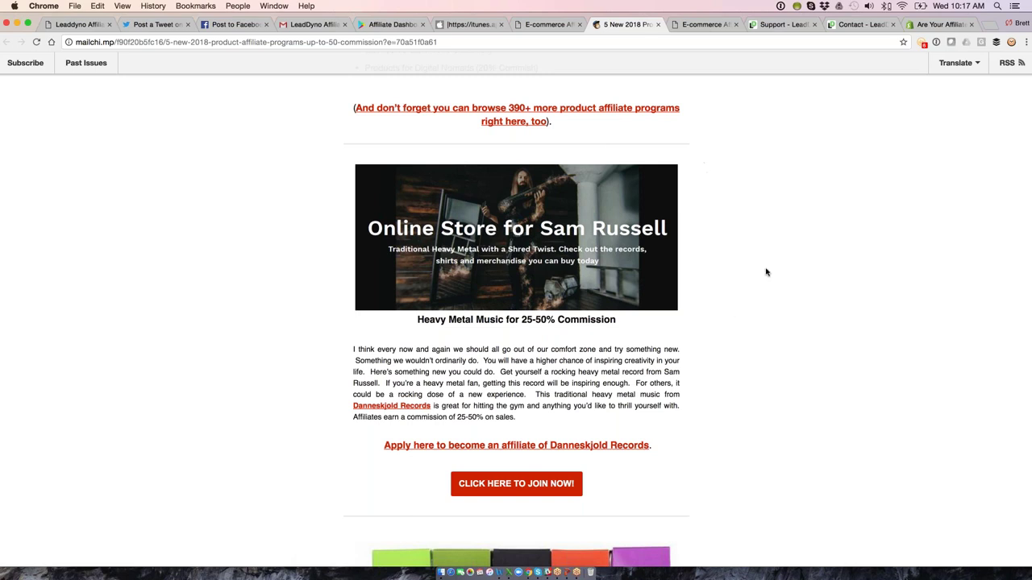
scroll(765, 271, down, 1)
scroll(766, 271, up, 1)
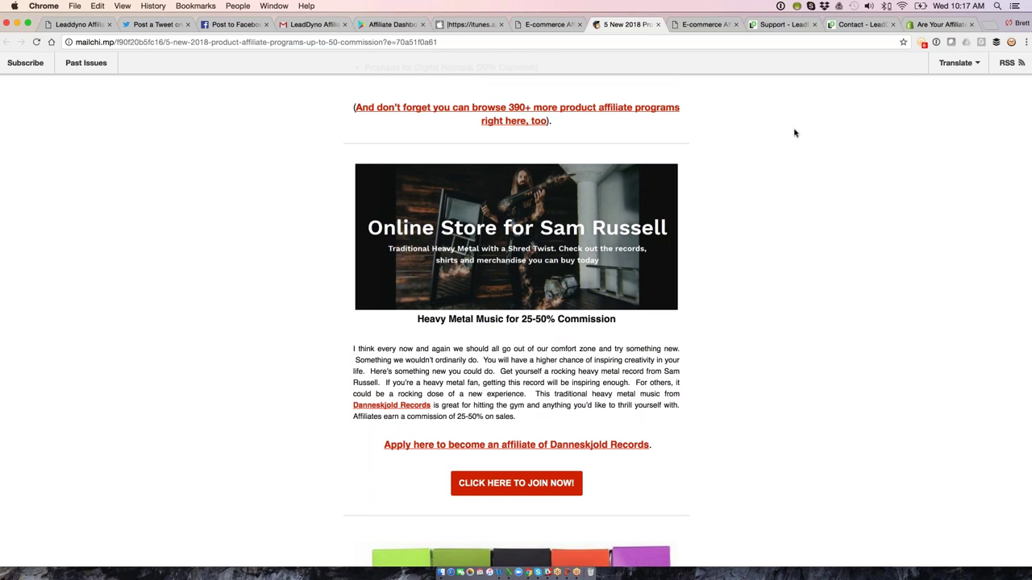
Review the Recruit Affiliates listing on the E-Commerce Affiliates site.
click(689, 24)
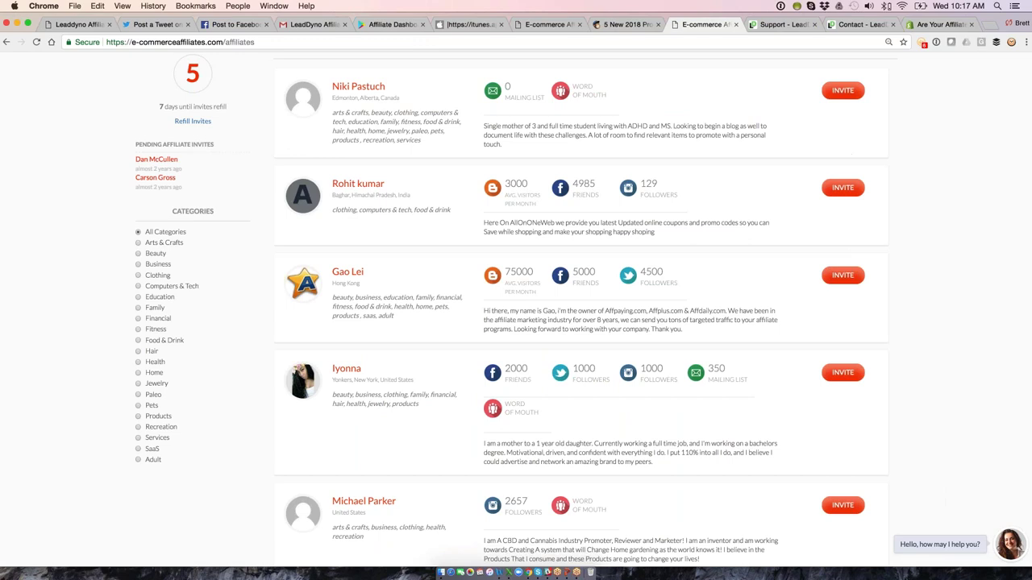
scroll(842, 255, up, 2)
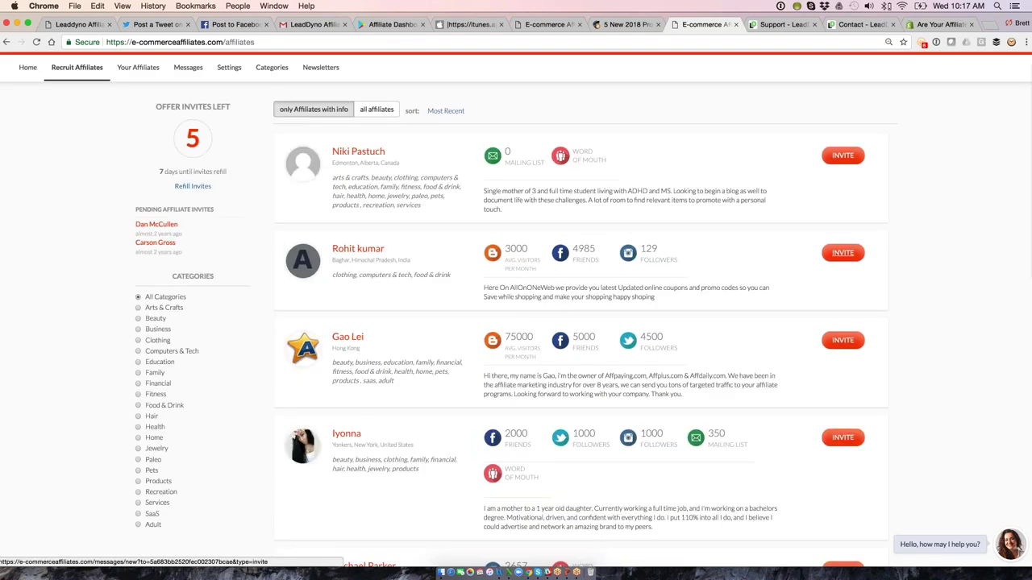
scroll(842, 255, up, 1)
Sign out of the merchant account and log in to E-Commerce Affiliates with the affiliate account's saved e-mail and password.
click(971, 87)
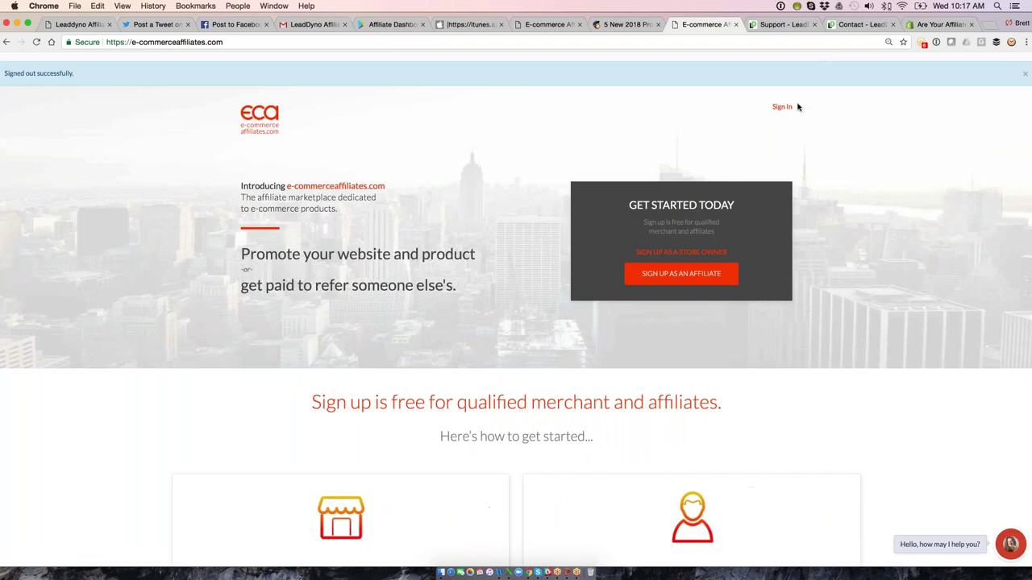
click(790, 106)
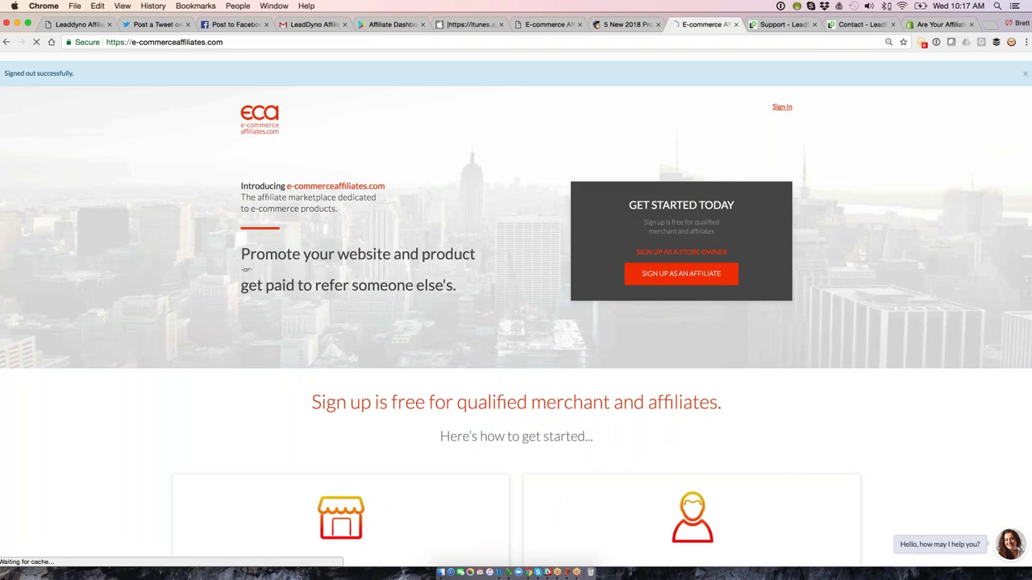
click(484, 159)
click(476, 202)
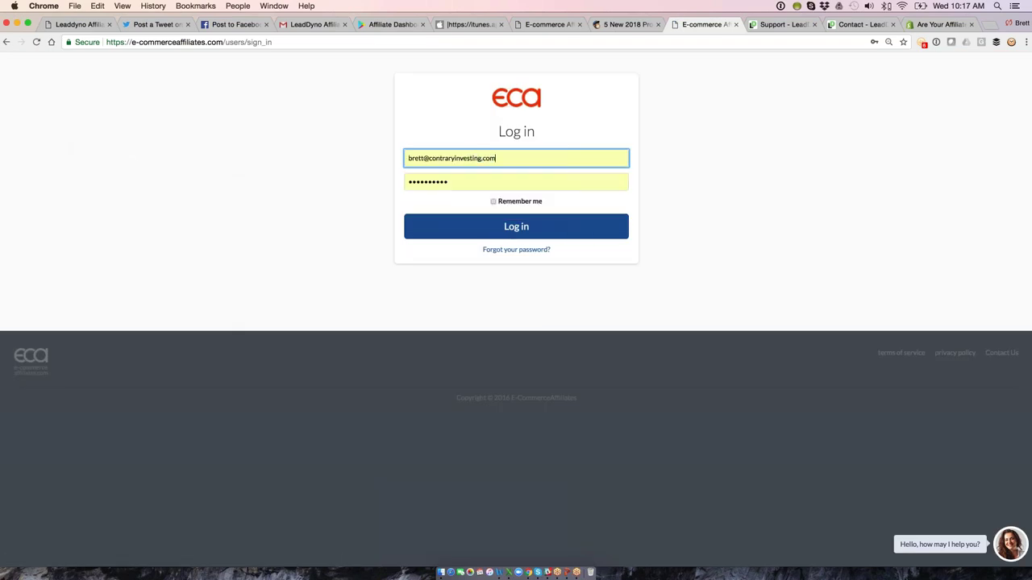
click(475, 236)
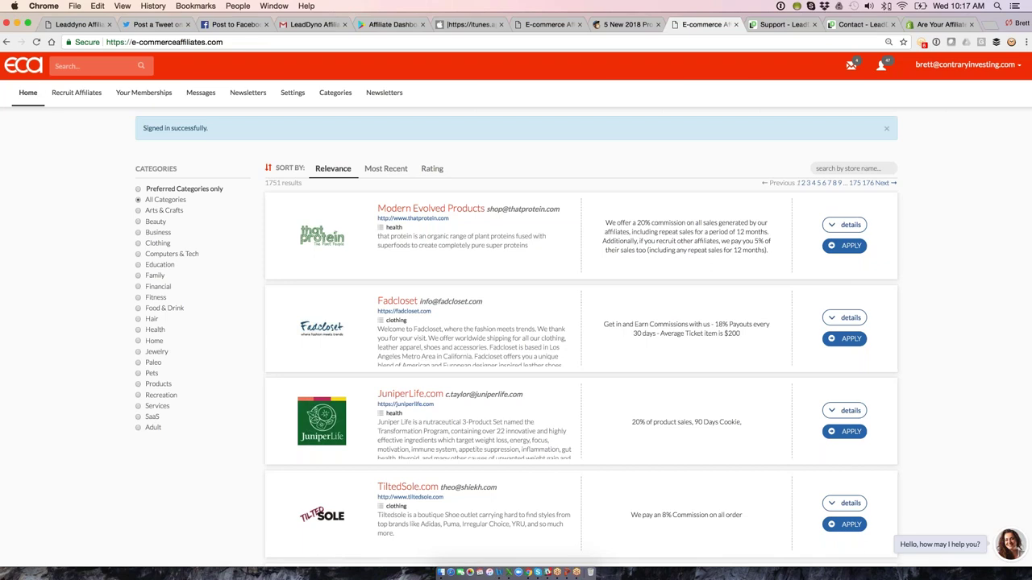
Filter the marketplace's affiliate programs to the Health category and review the listed merchants.
scroll(220, 328, down, 2)
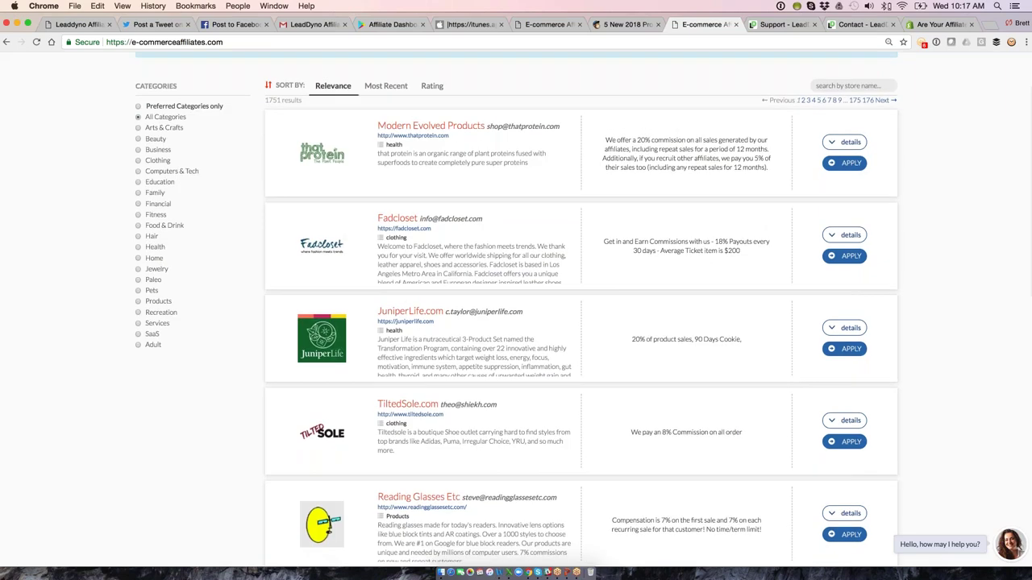
click(153, 247)
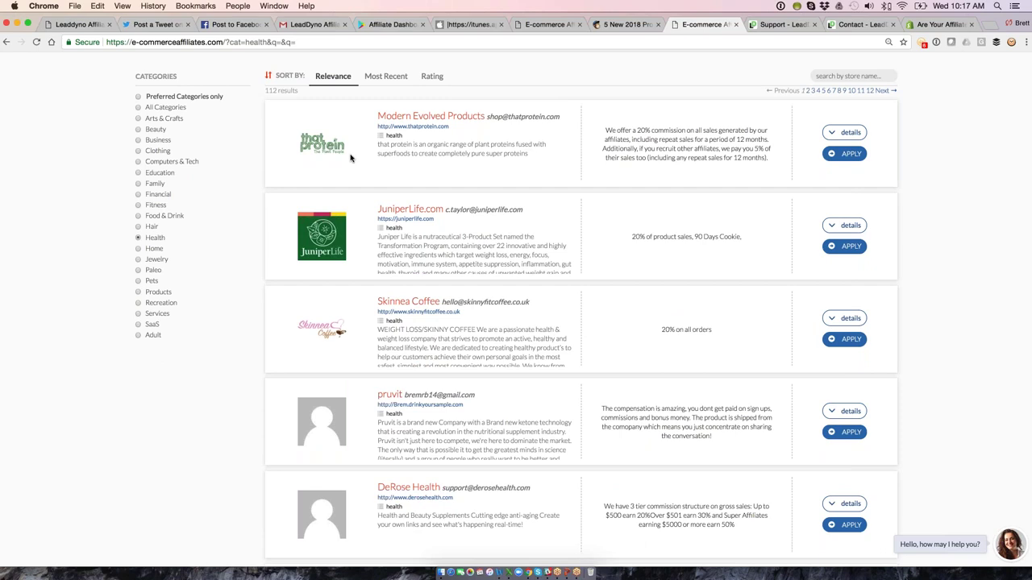
scroll(350, 158, up, 2)
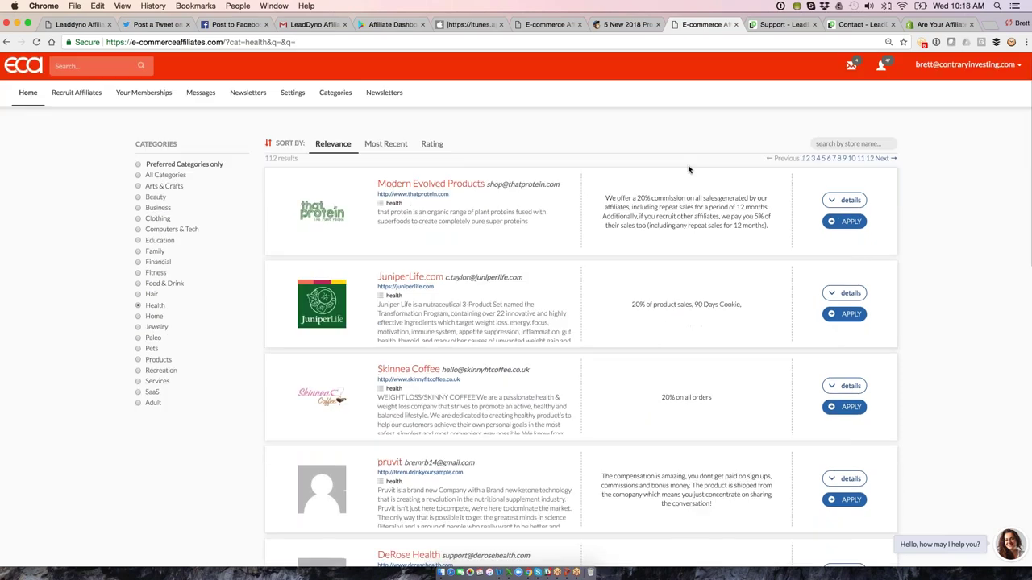
Show LeadDyno's support page, highlight its web address and view the options for scheduling an appointment.
click(770, 25)
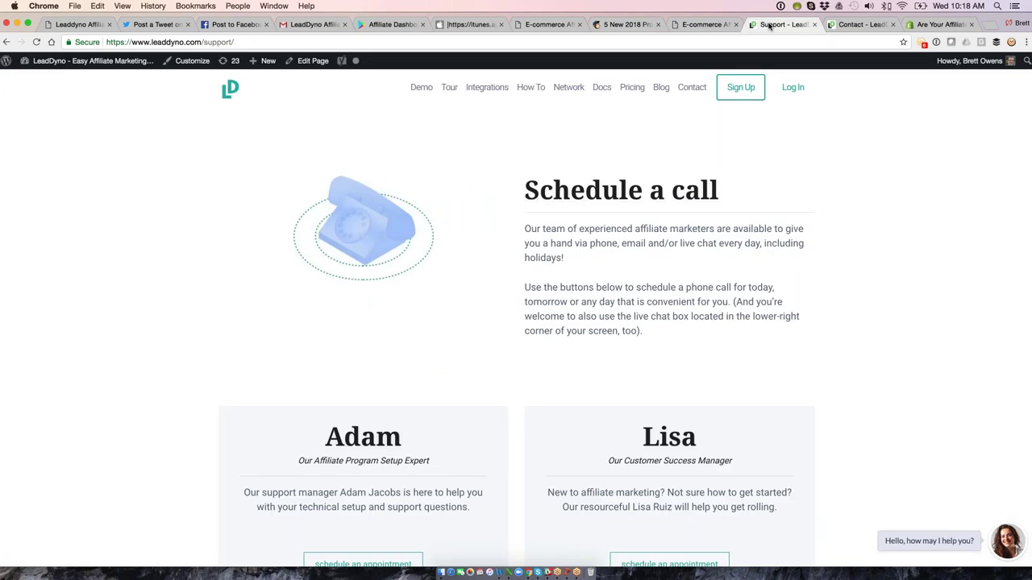
click(350, 46)
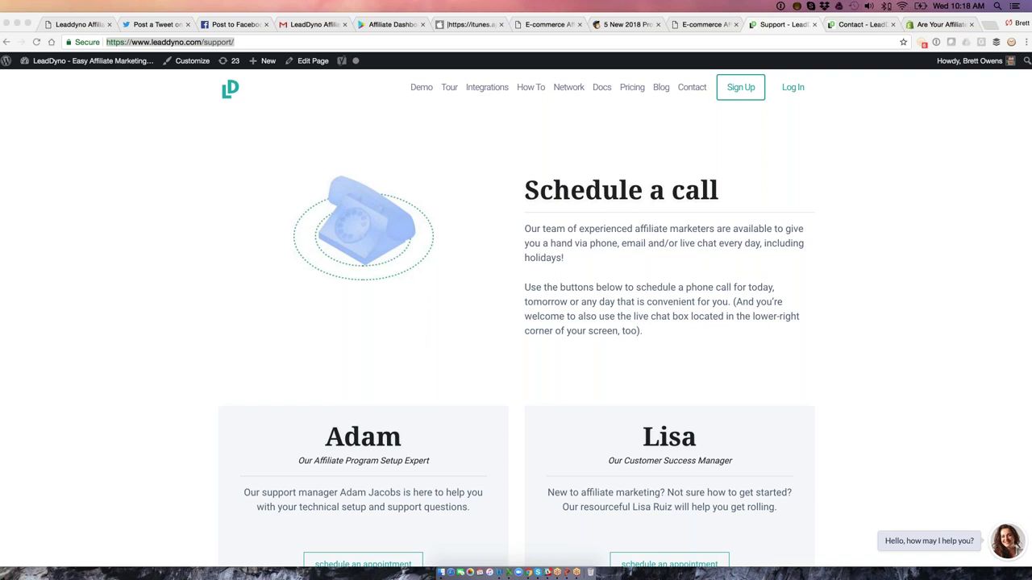
scroll(373, 474, down, 2)
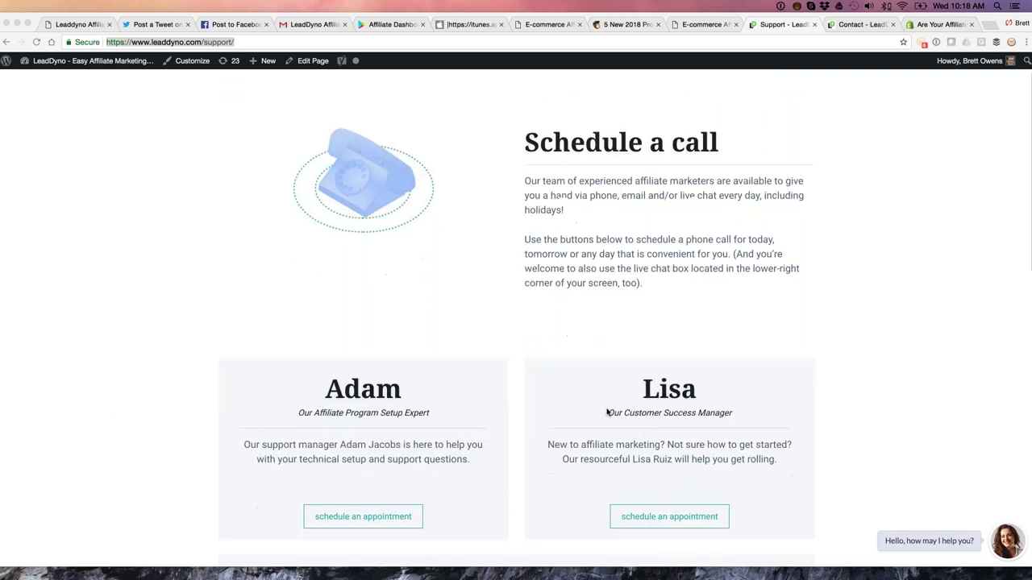
Open the Affiliate Program Setup Expert's booking page from the support page and review the available appointment times.
scroll(790, 396, up, 1)
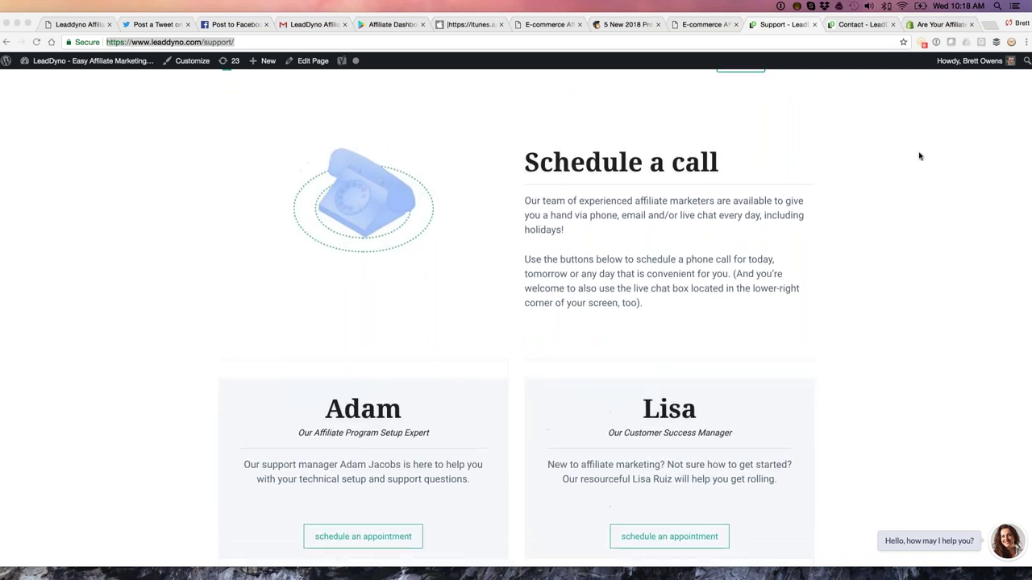
click(370, 538)
click(371, 537)
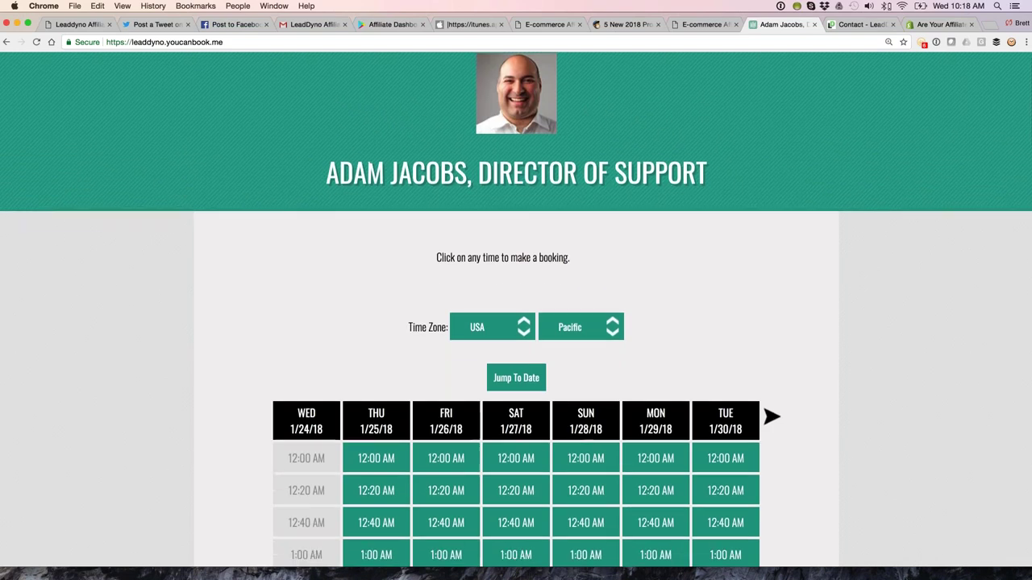
scroll(779, 173, down, 5)
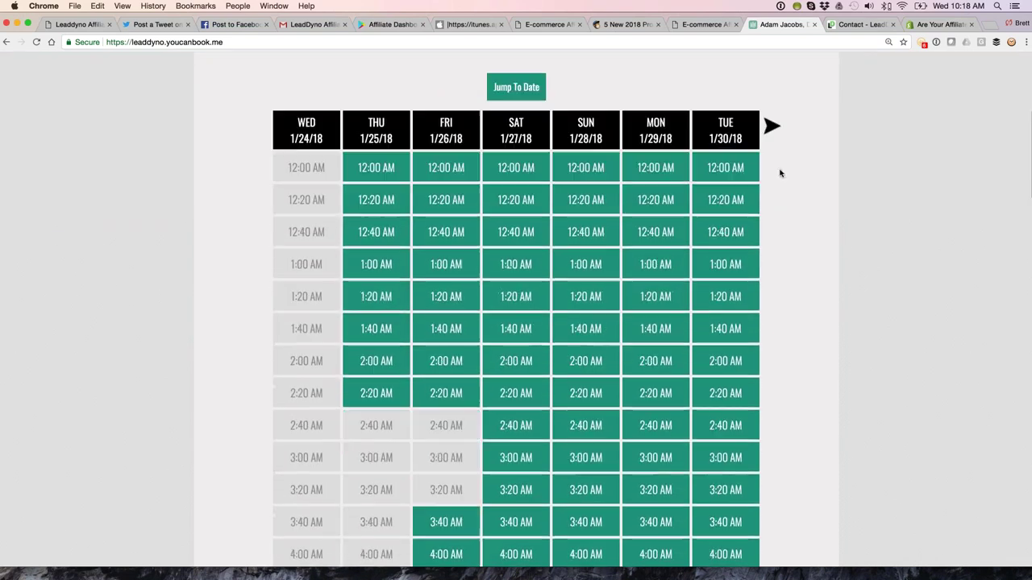
scroll(780, 173, down, 3)
Show LeadDyno's contact page with its social media links and its live chat, e-mail and phone details.
click(861, 24)
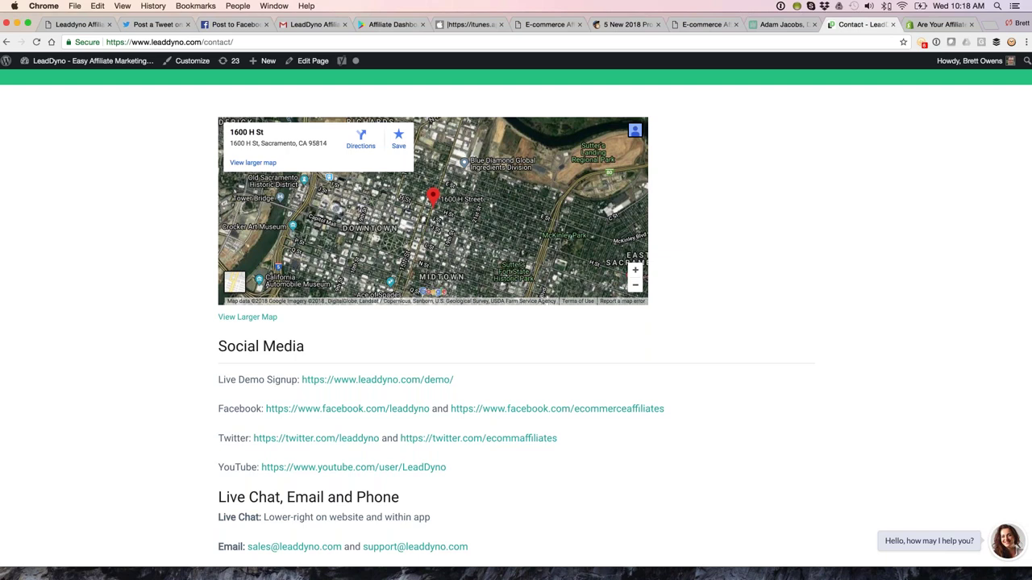
scroll(710, 322, down, 1)
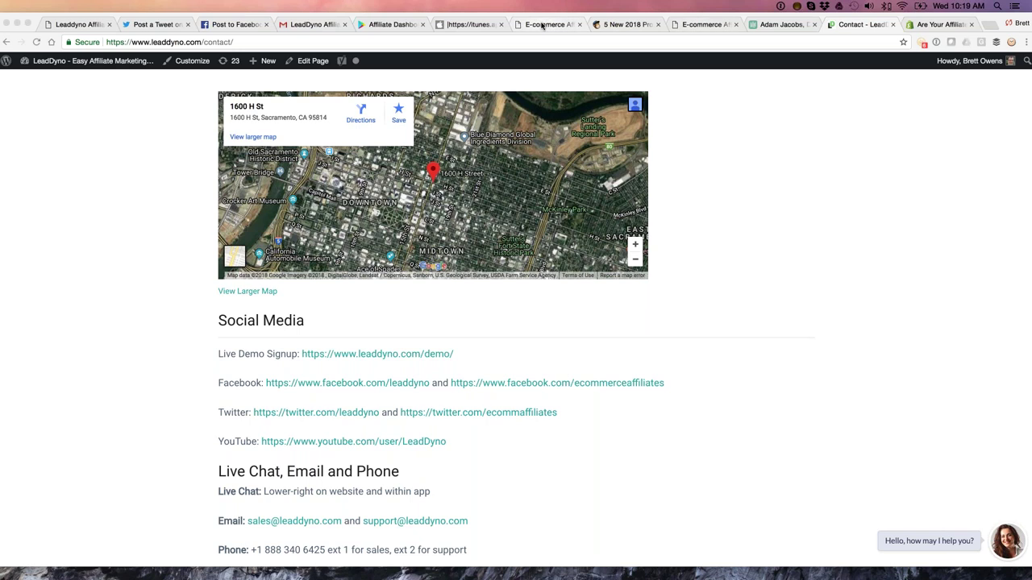
click(543, 25)
click(543, 26)
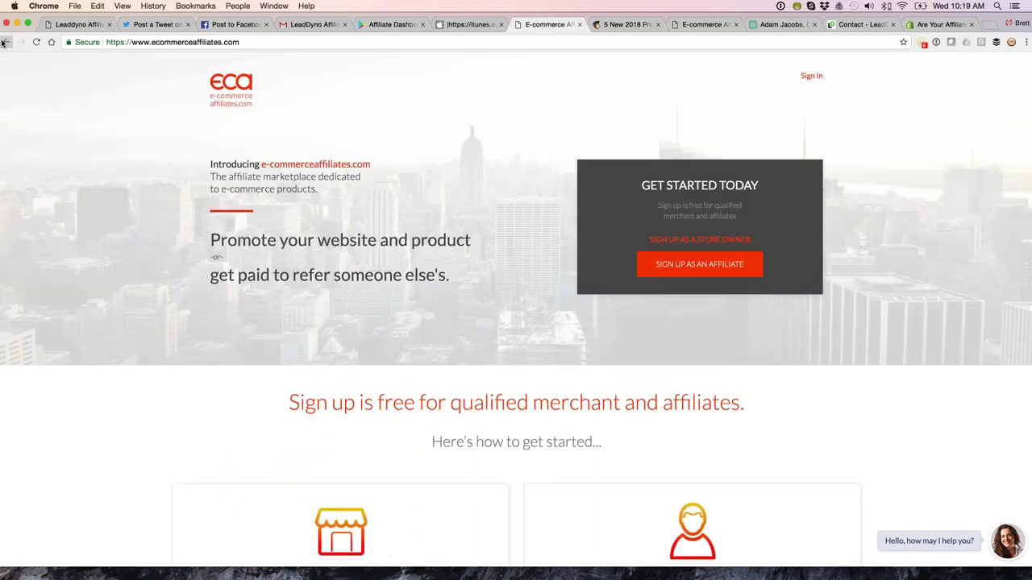
click(4, 42)
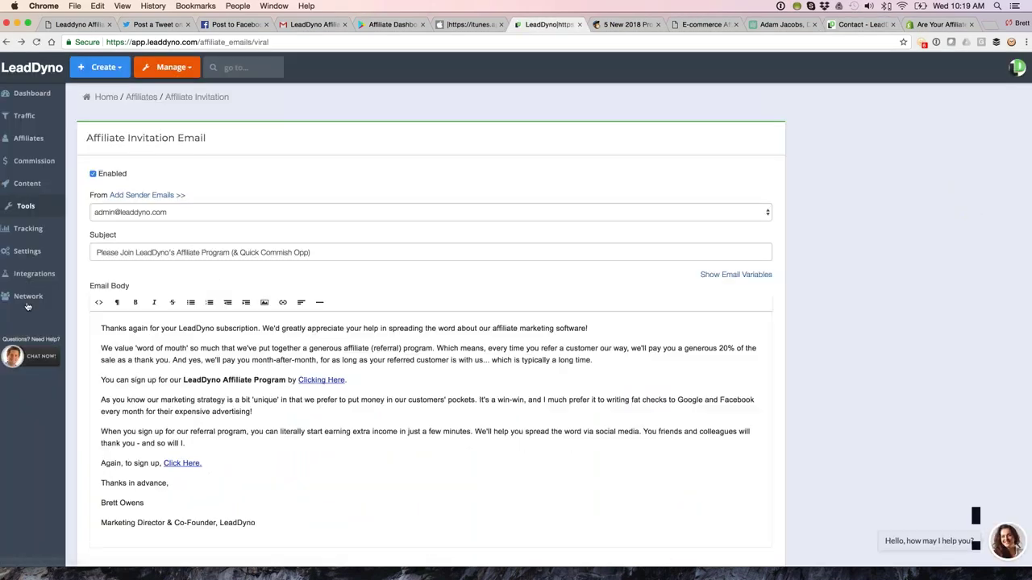
key(super+bracketright)
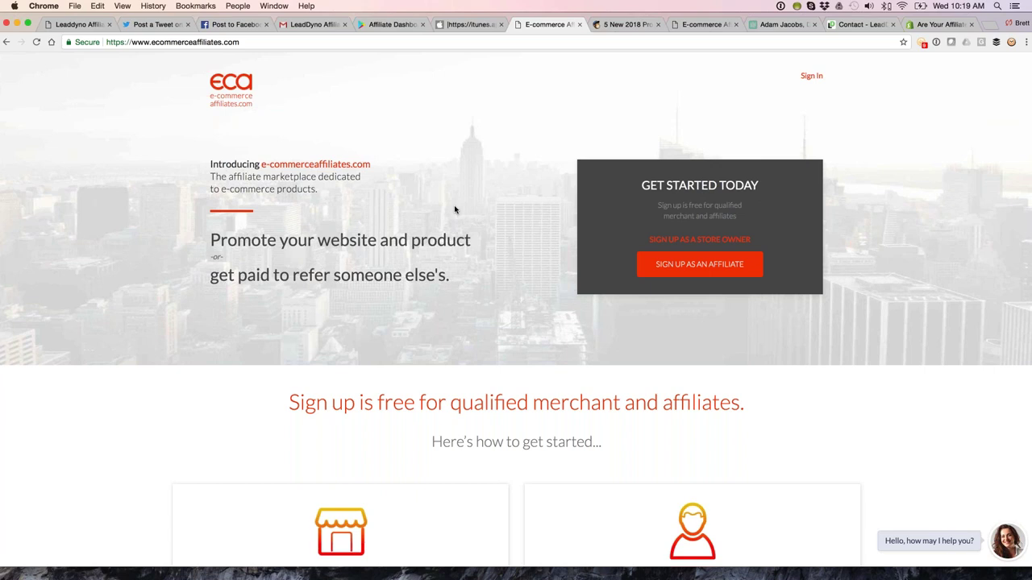
click(991, 25)
text(leaddyno.co)
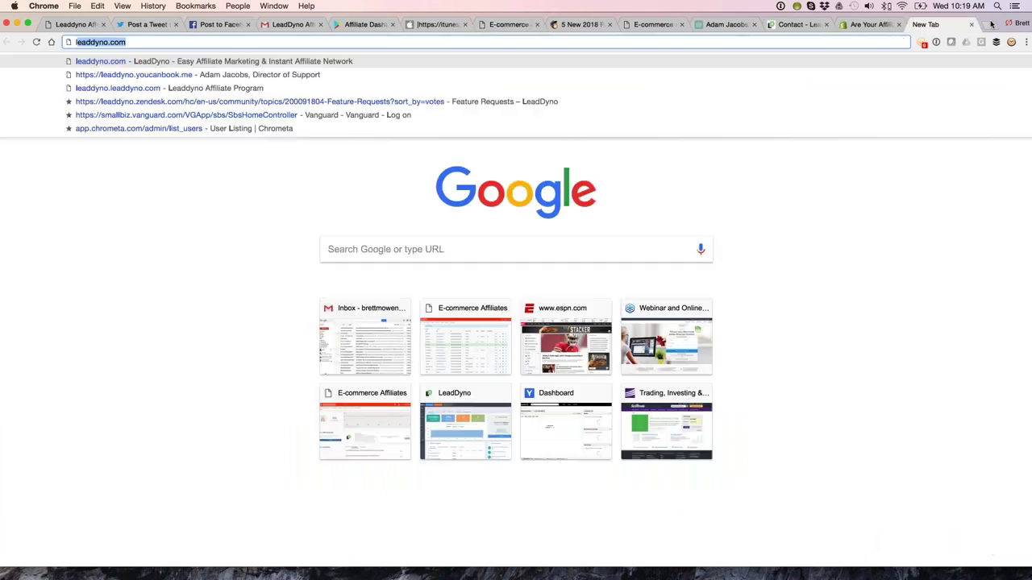
key(BackSpace)
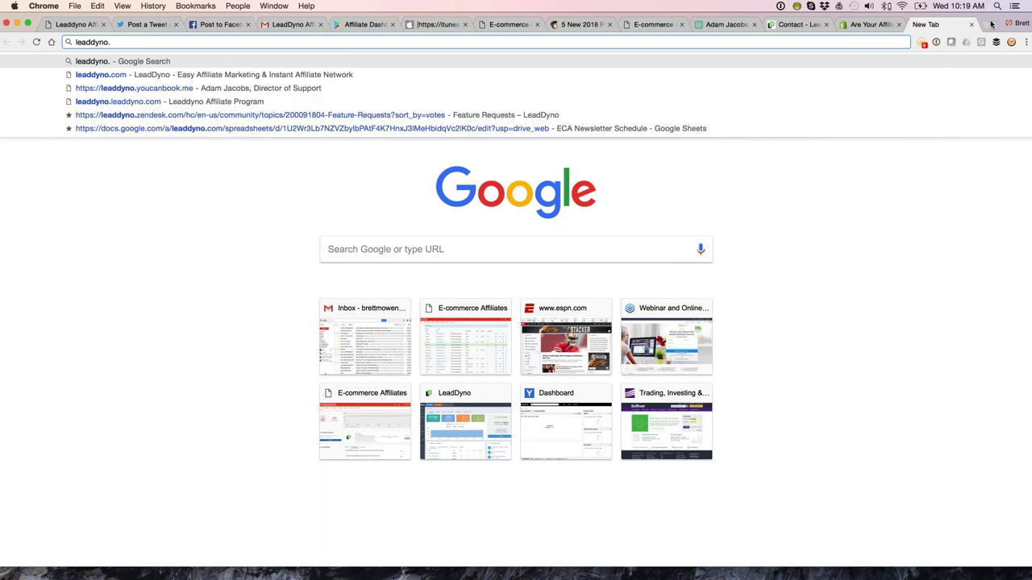
Show the home page of the LeadDyno affiliate dashboard and copy its web address.
click(74, 25)
key(super+r)
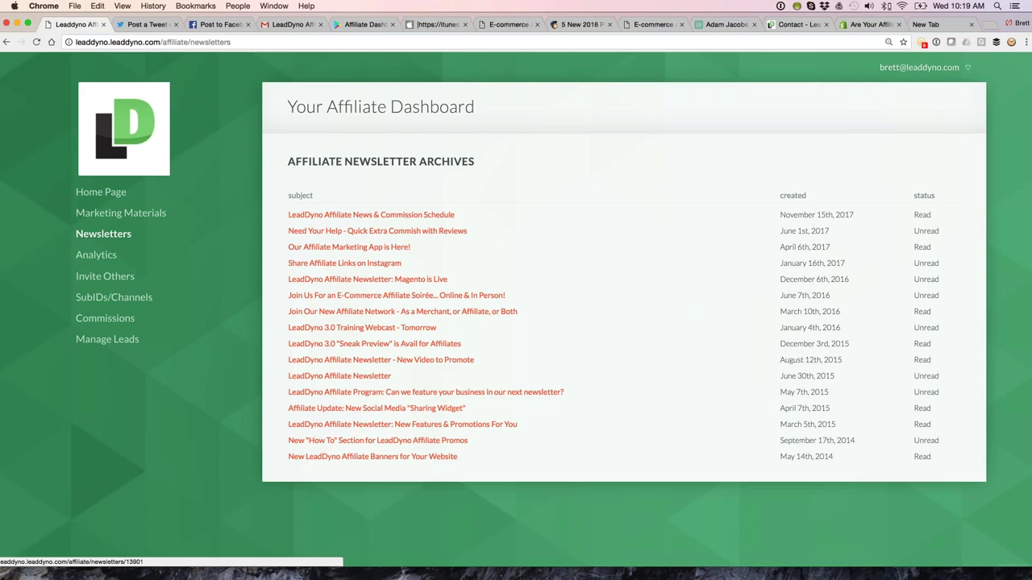
click(101, 193)
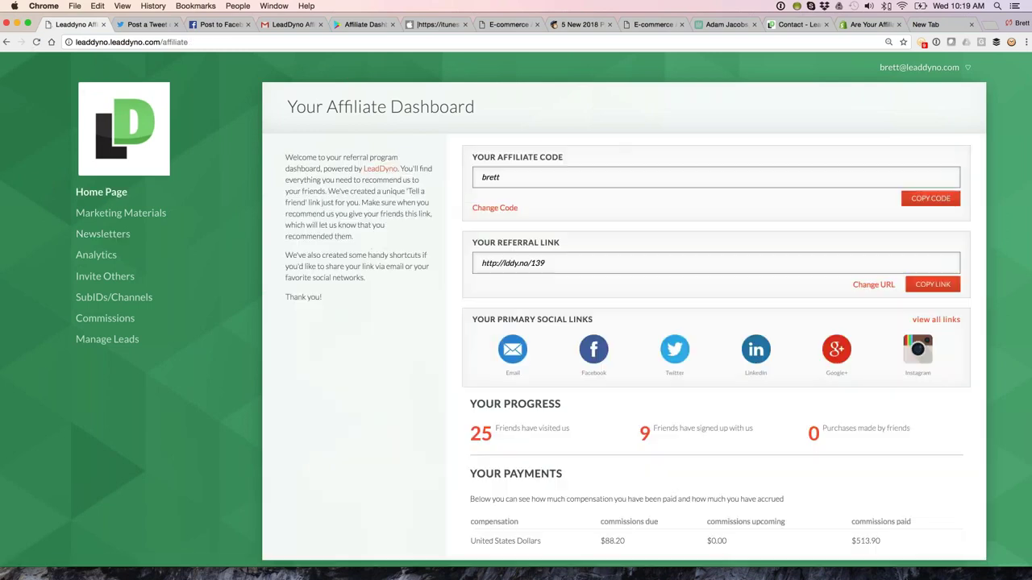
key(super+l)
key(super+c)
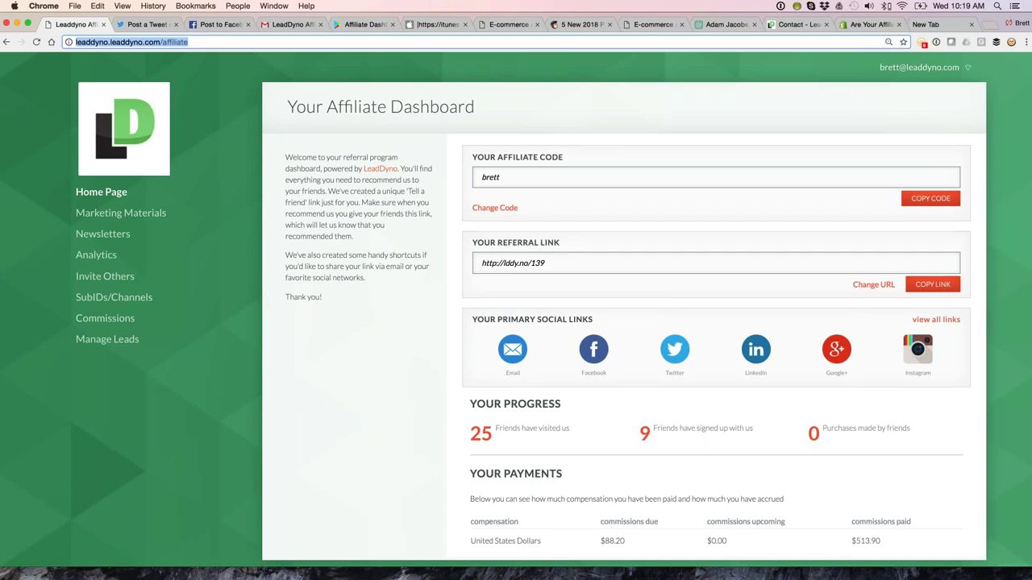
key(super+Tab)
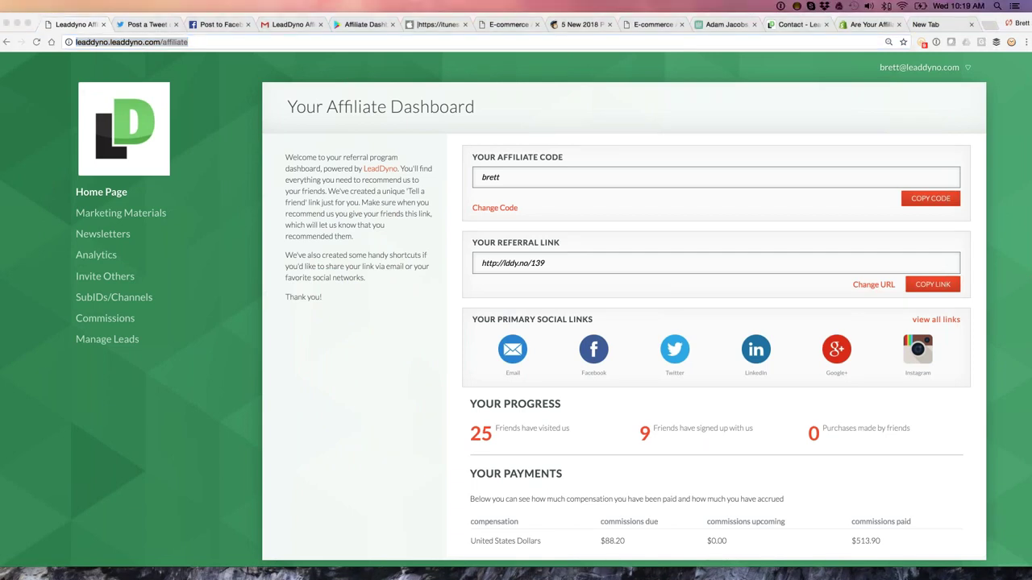
key(super+Tab)
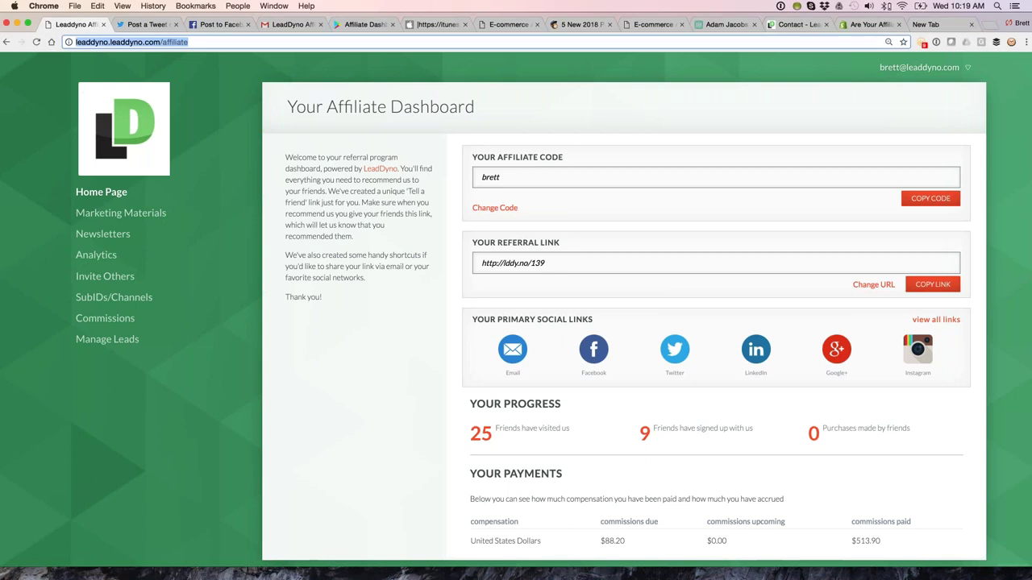
key(super+c)
key(super+c)
key(Return)
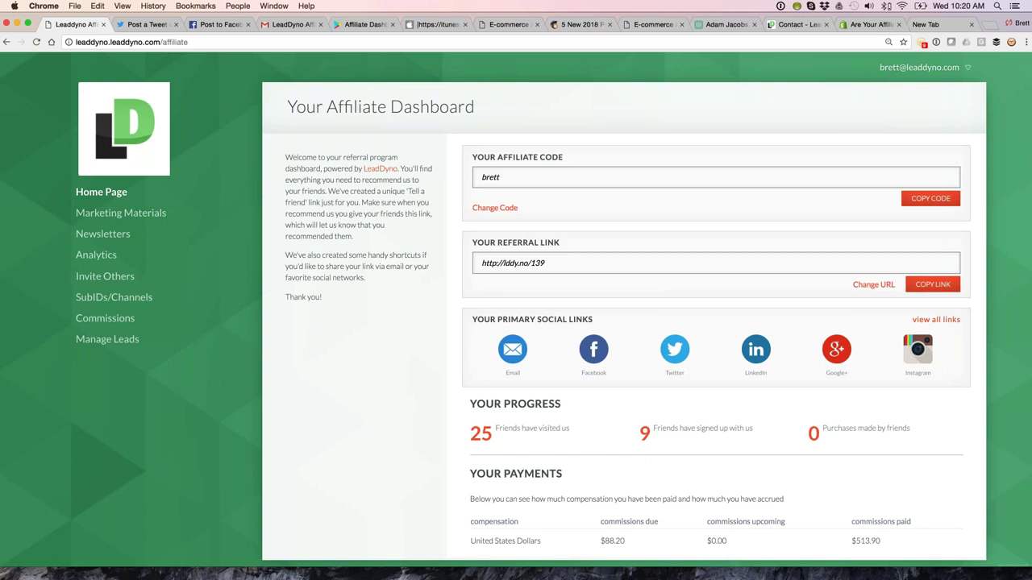
scroll(532, 310, down, 1)
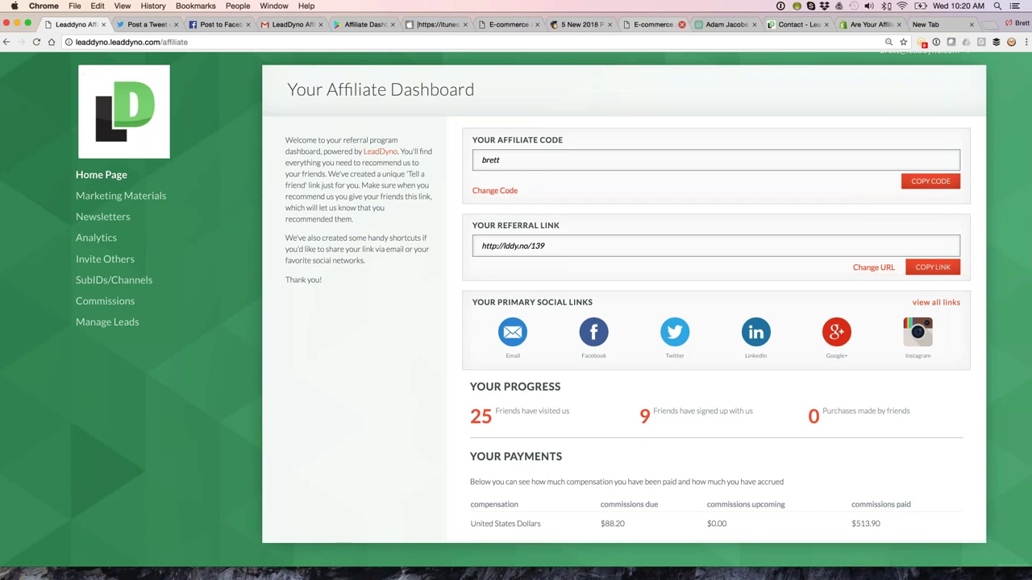
Return from the E-commerce Affiliates site to the LeadDyno merchant app and open its commission configuration.
click(515, 31)
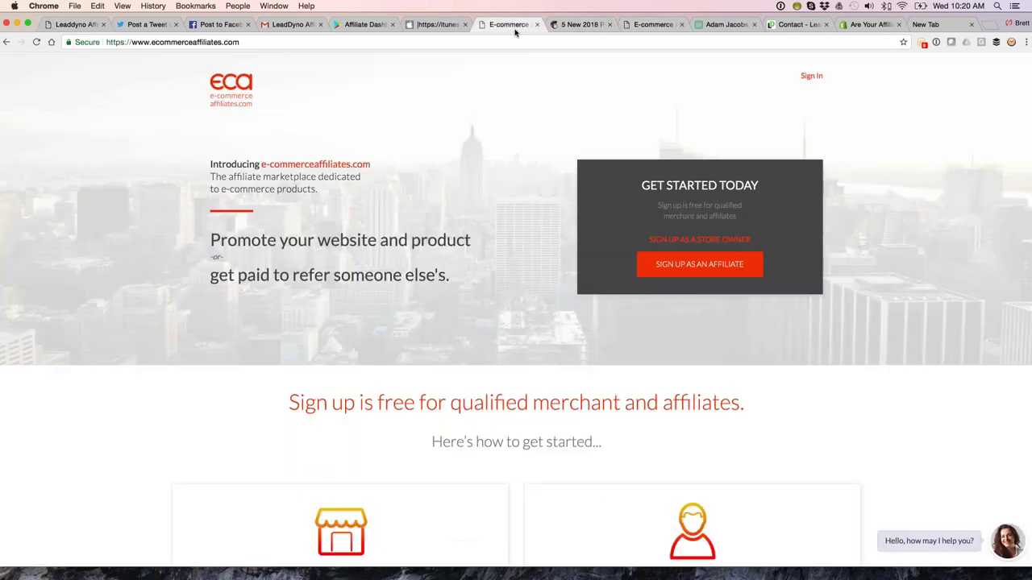
click(7, 43)
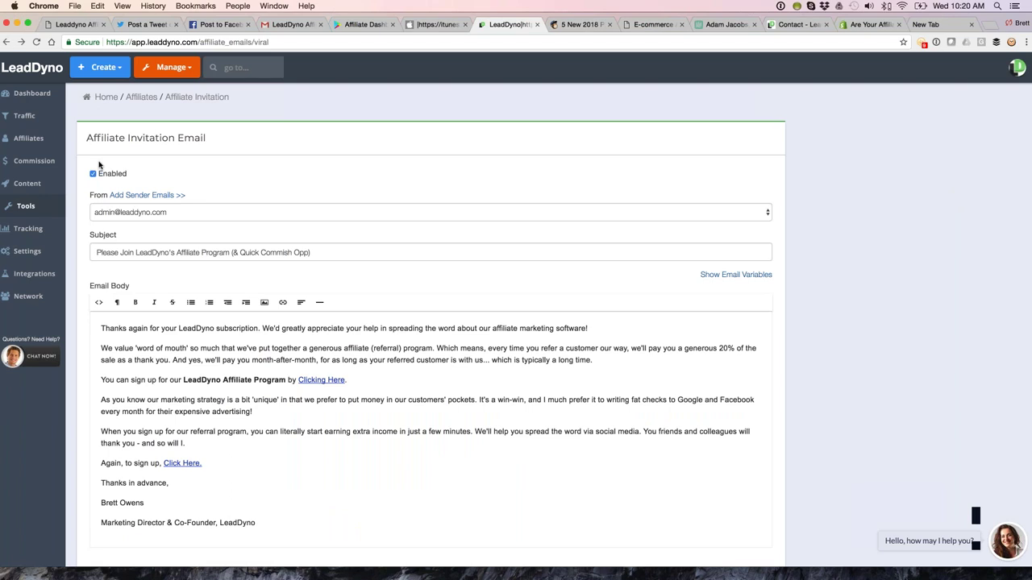
click(22, 145)
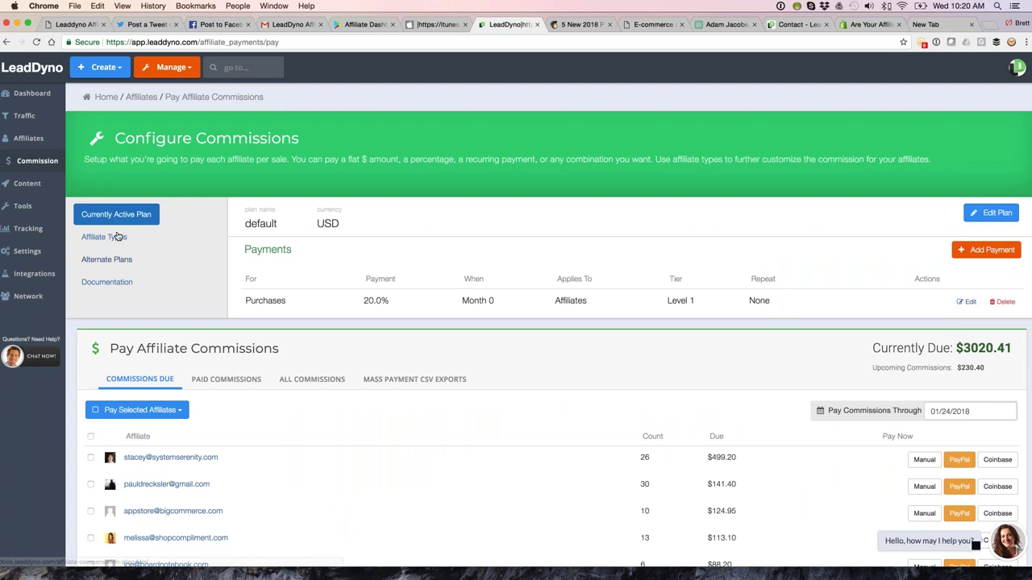
Try creating a new affiliate type with a name beginning with 50, and cancel it.
click(115, 234)
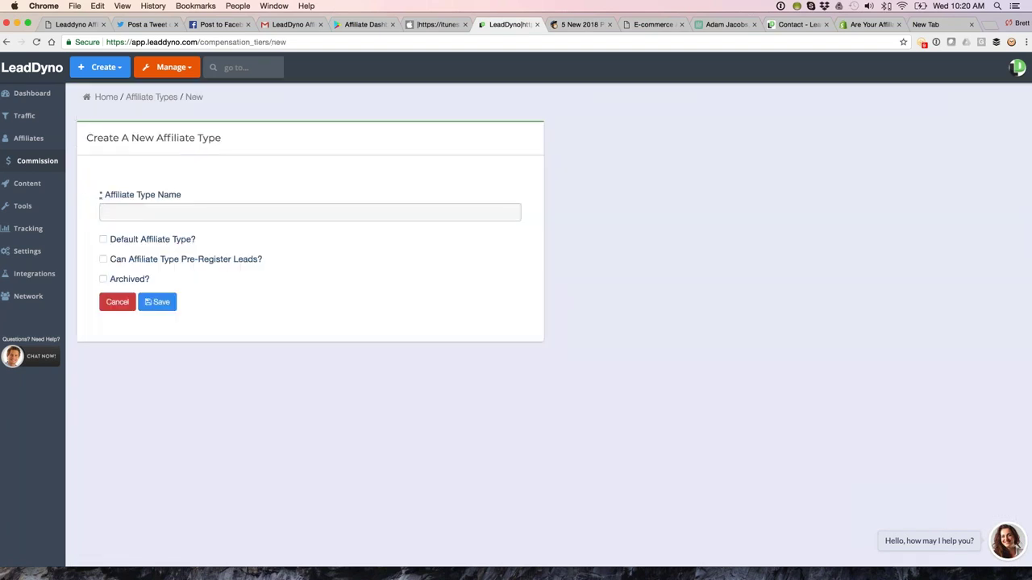
text(501)
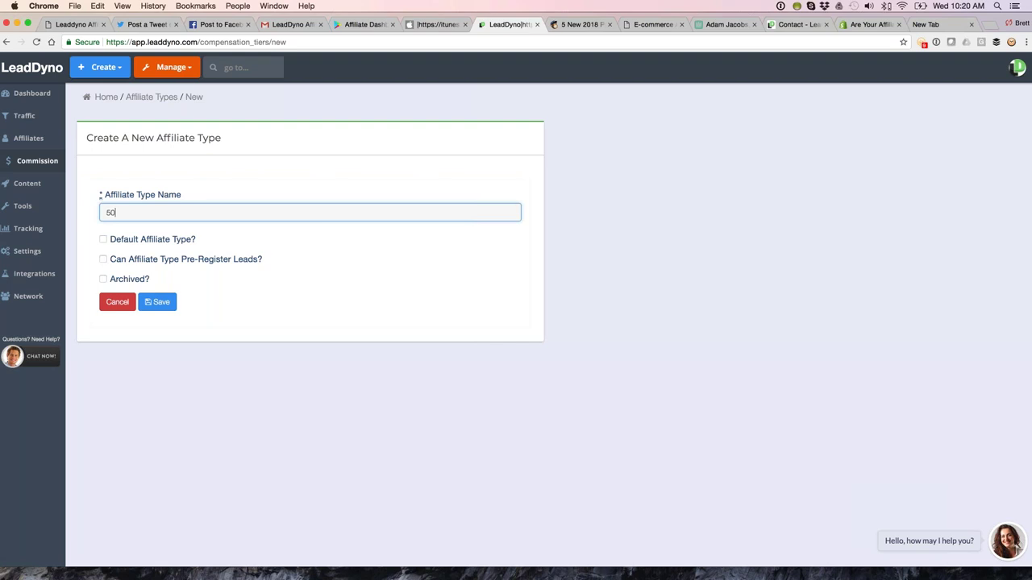
text(c3)
click(117, 302)
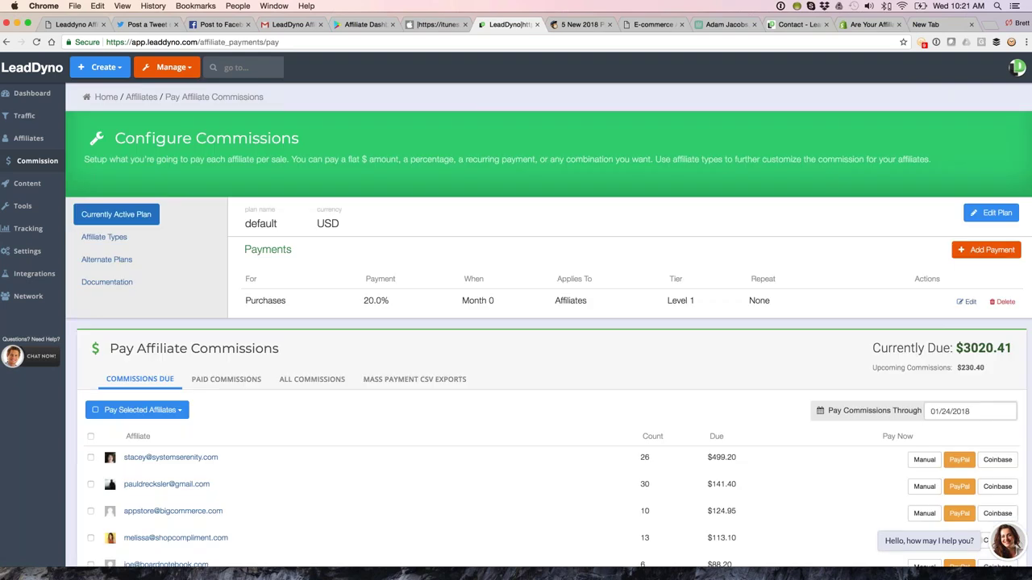
Review the affiliate type and percentage amount of the default plan's purchase payment, saving it for the Affiliates type.
click(967, 302)
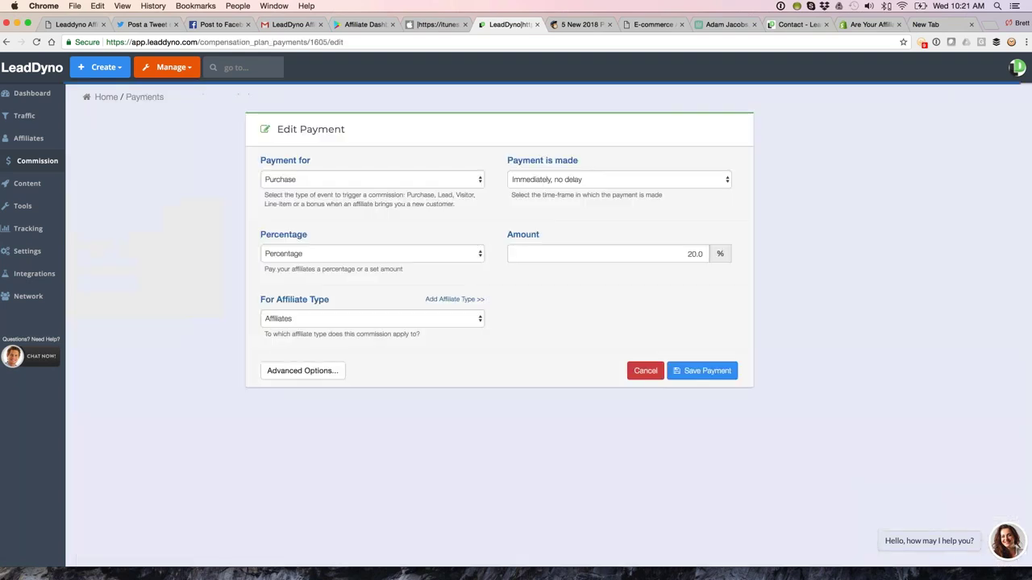
click(382, 321)
click(383, 320)
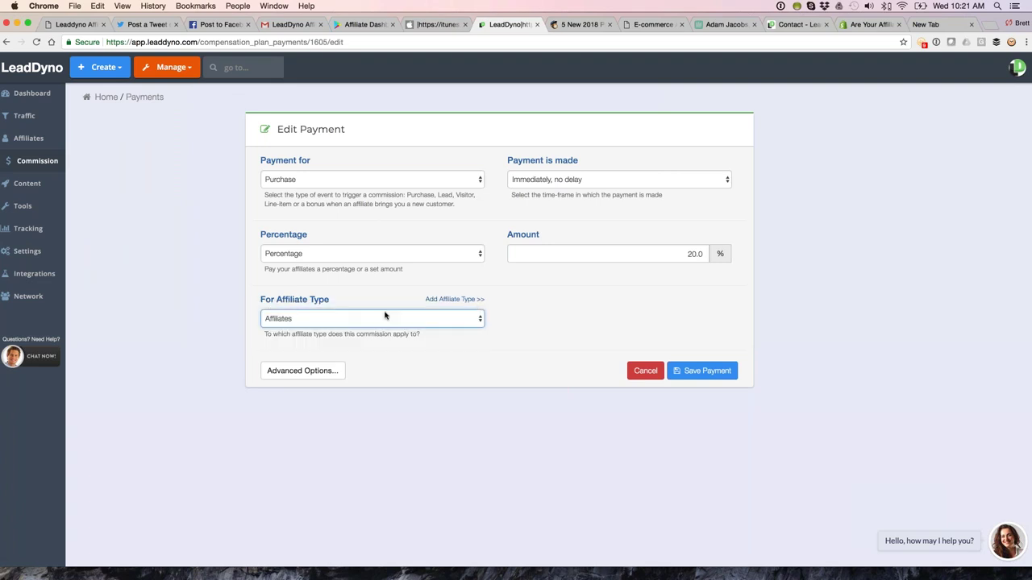
click(702, 370)
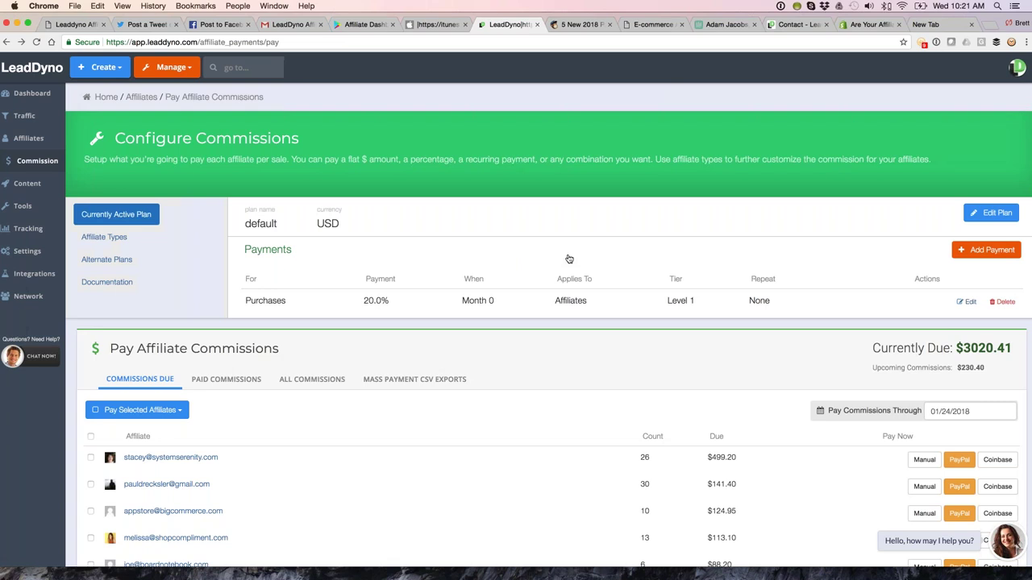
click(966, 302)
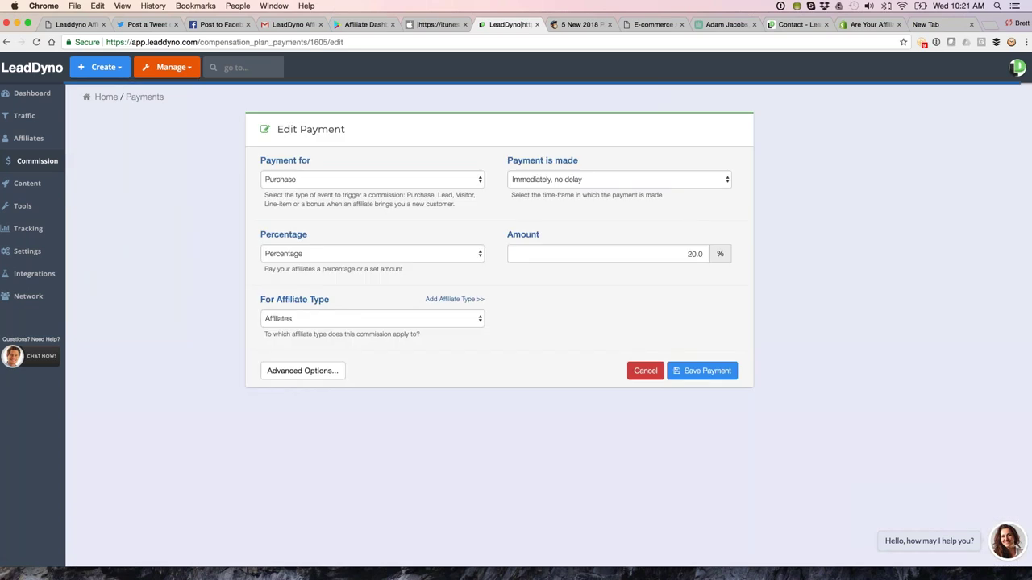
click(695, 253)
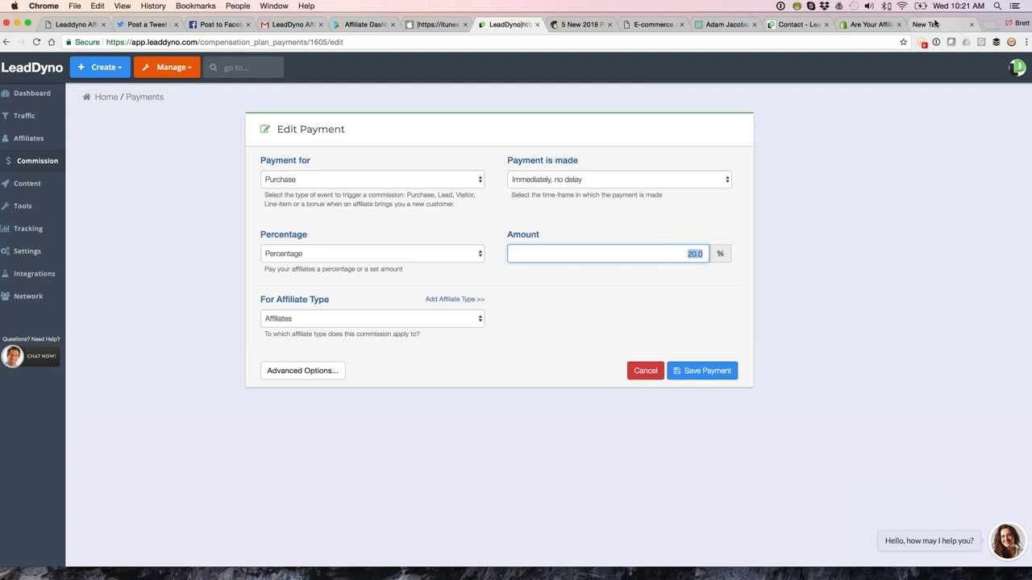
Load docs.leaddyno.com, open the Managing Commission Plans article and copy its web address.
click(935, 24)
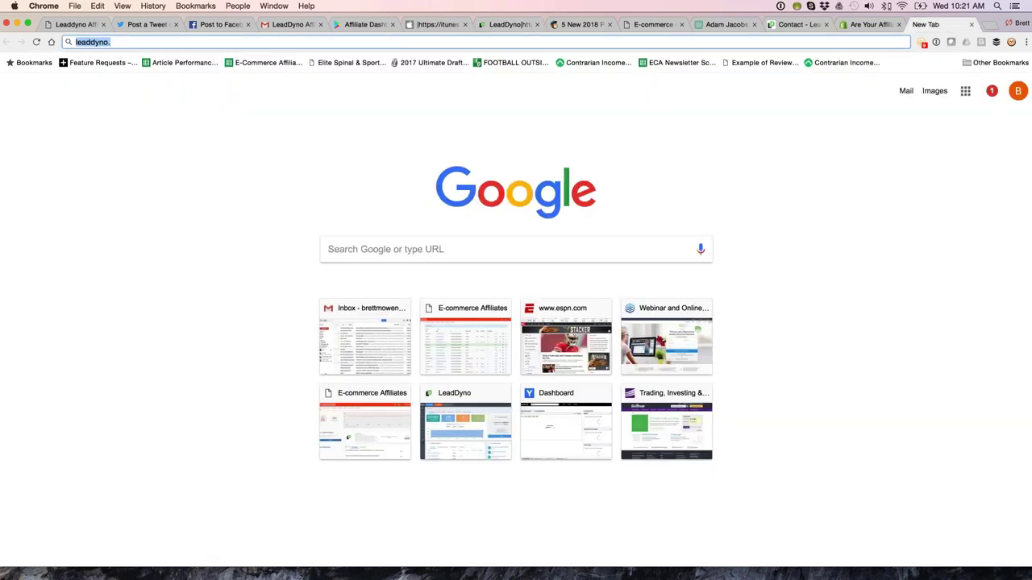
text(docs.leaddyno.com)
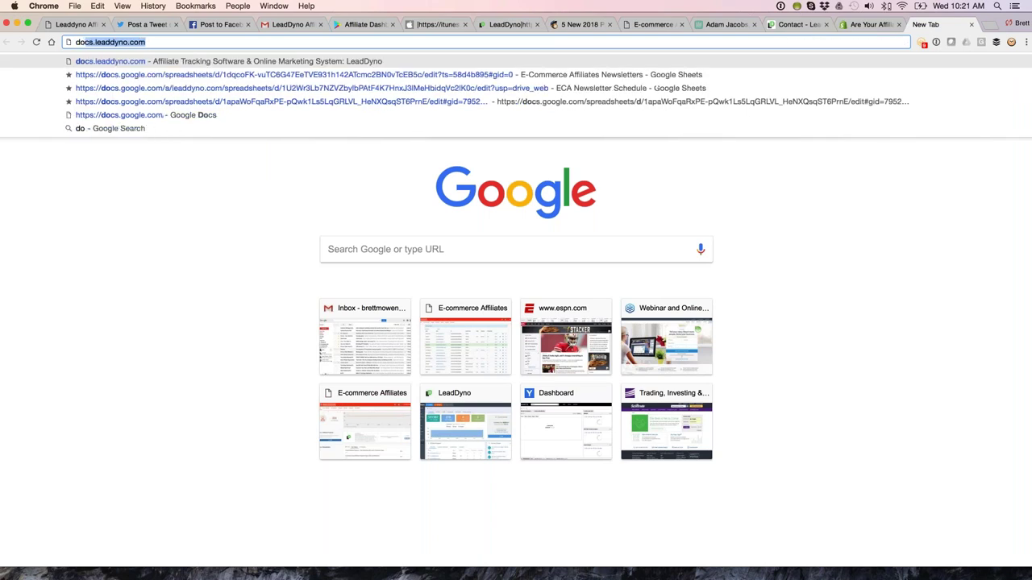
key(Return)
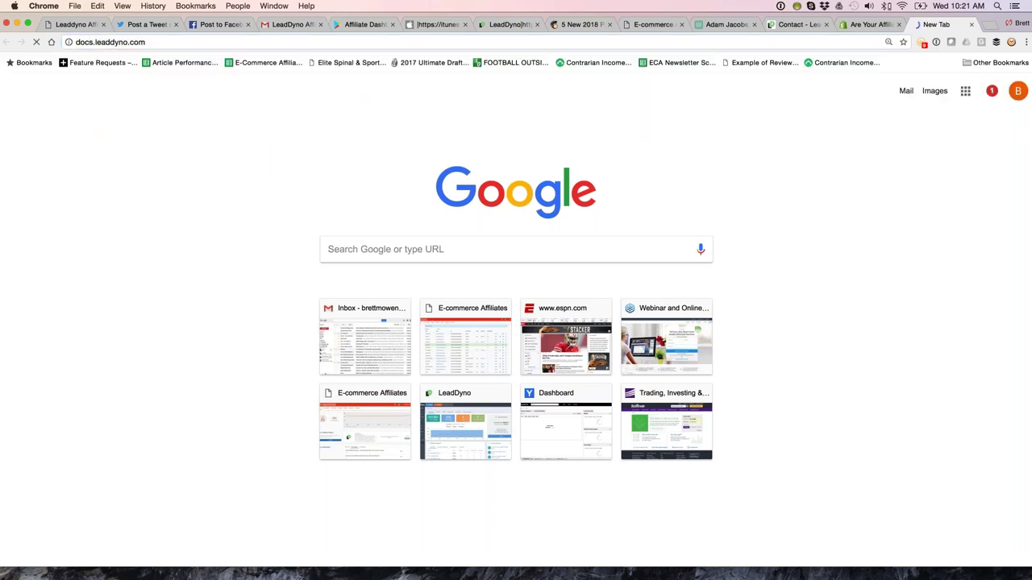
scroll(222, 305, down, 1)
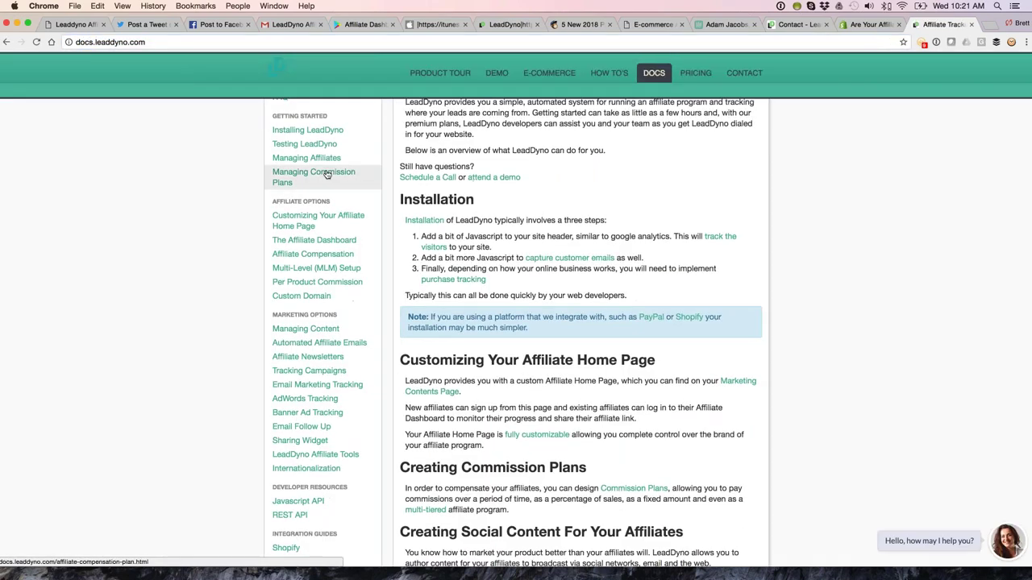
click(327, 175)
click(161, 42)
key(ctrl+c)
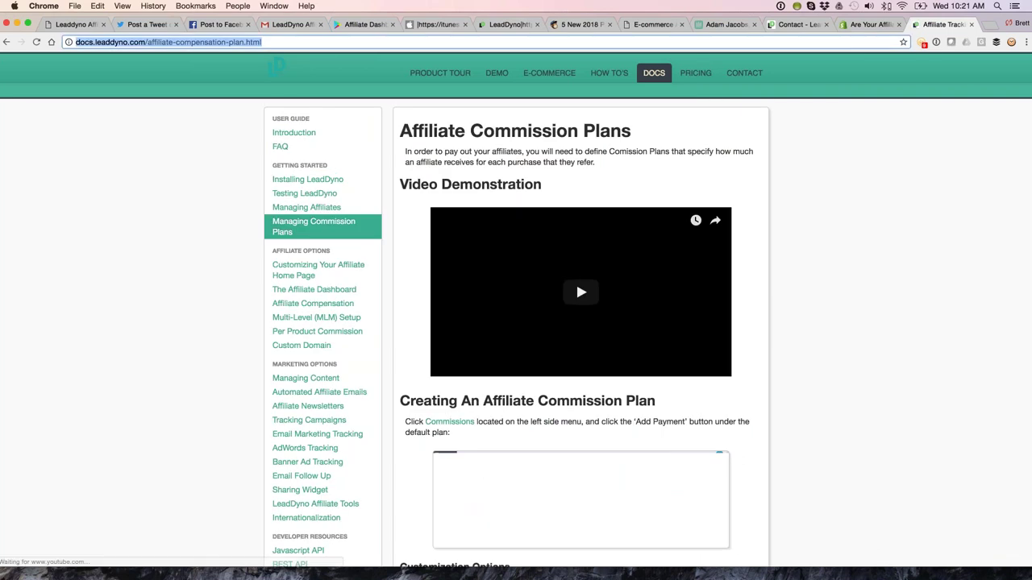
Skim the article's instructions on creating an affiliate commission plan and its customization options.
scroll(306, 274, down, 3)
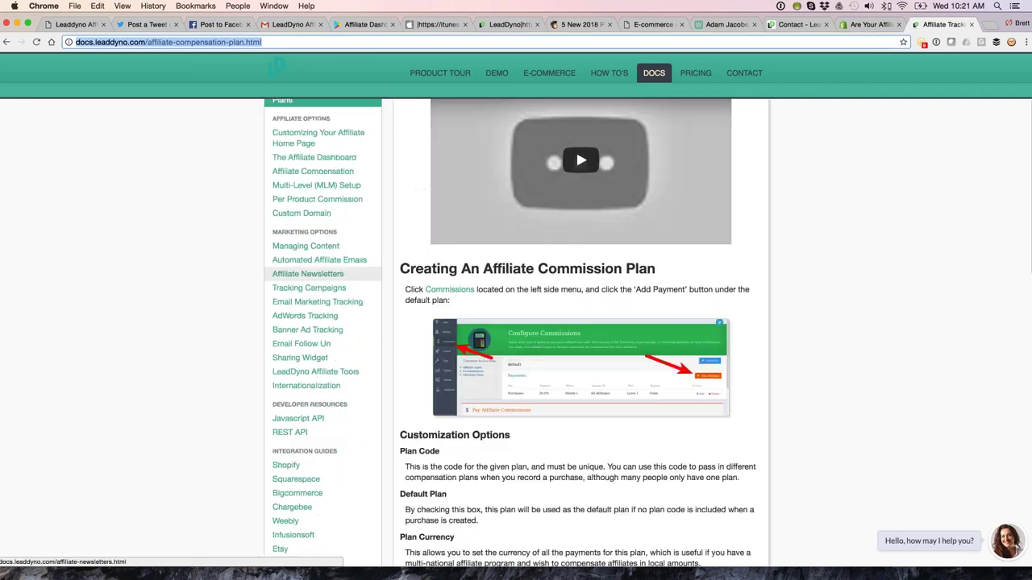
scroll(581, 323, down, 4)
scroll(580, 322, up, 3)
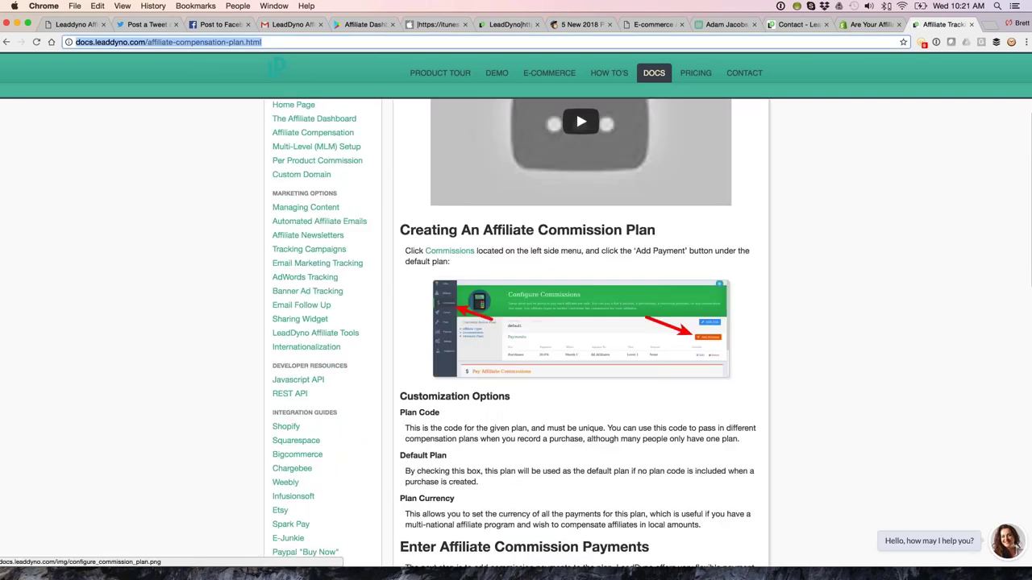
scroll(580, 323, up, 4)
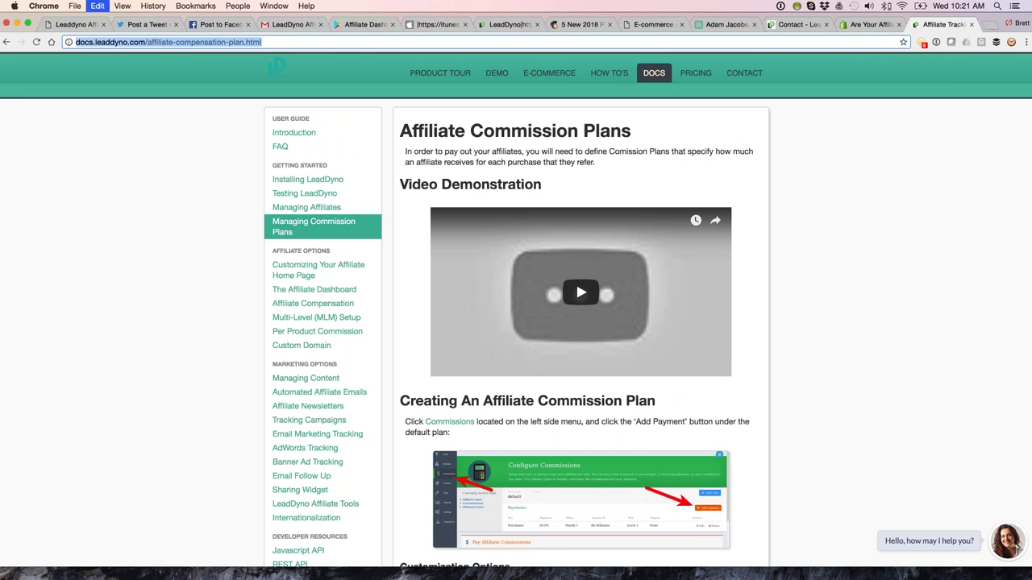
key(ctrl+v)
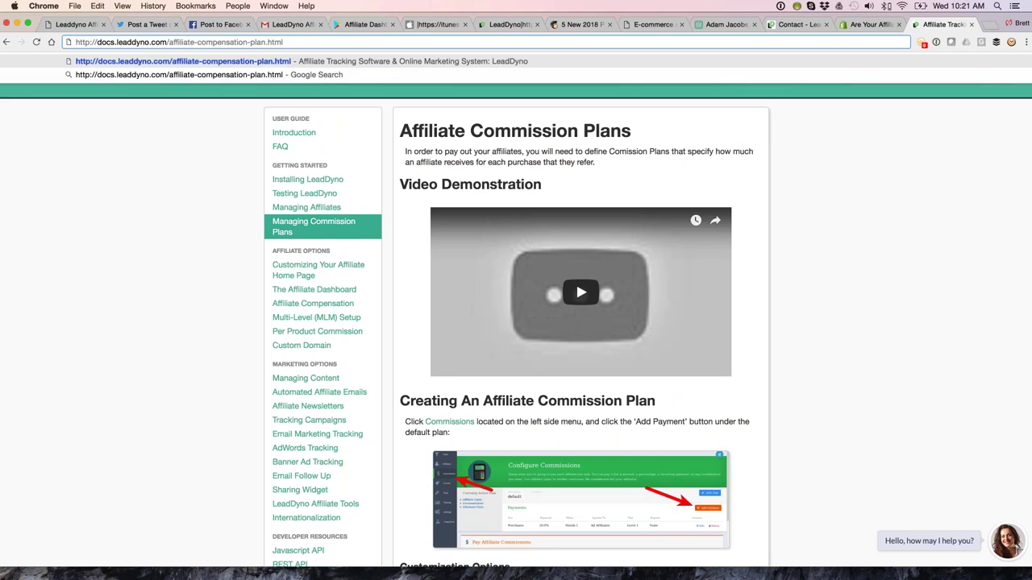
key(ctrl+v)
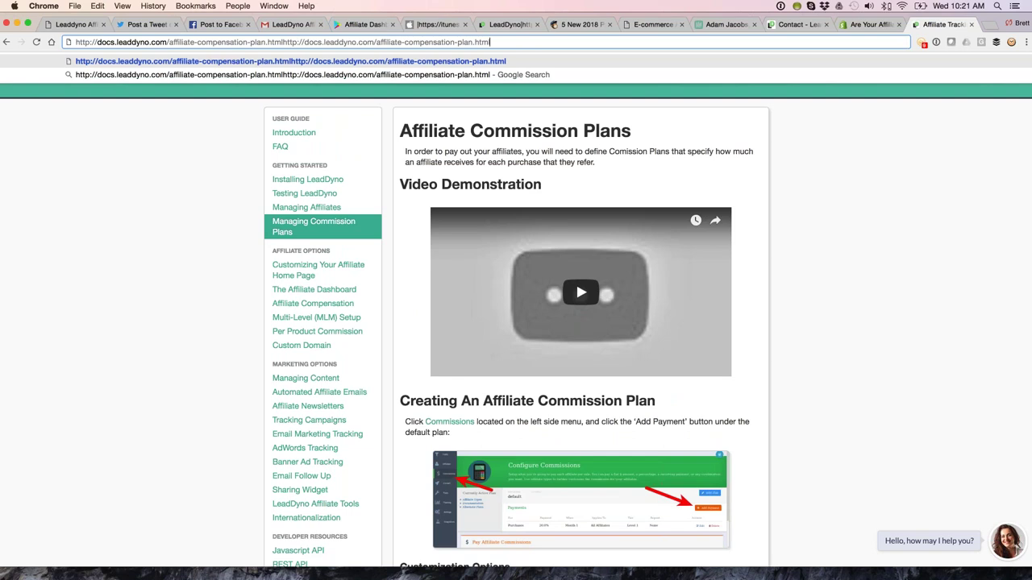
key(ctrl+v)
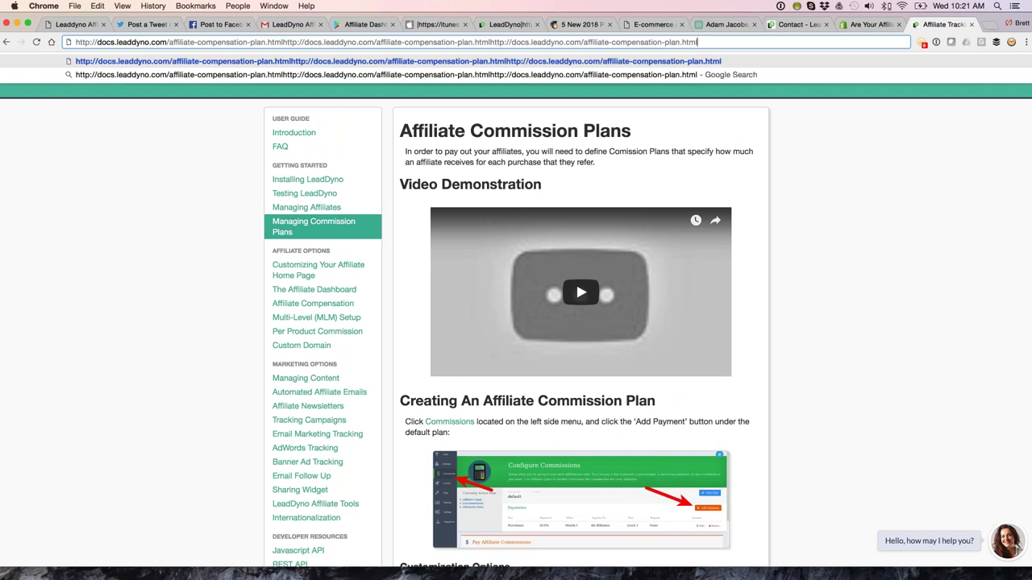
key(ctrl+v)
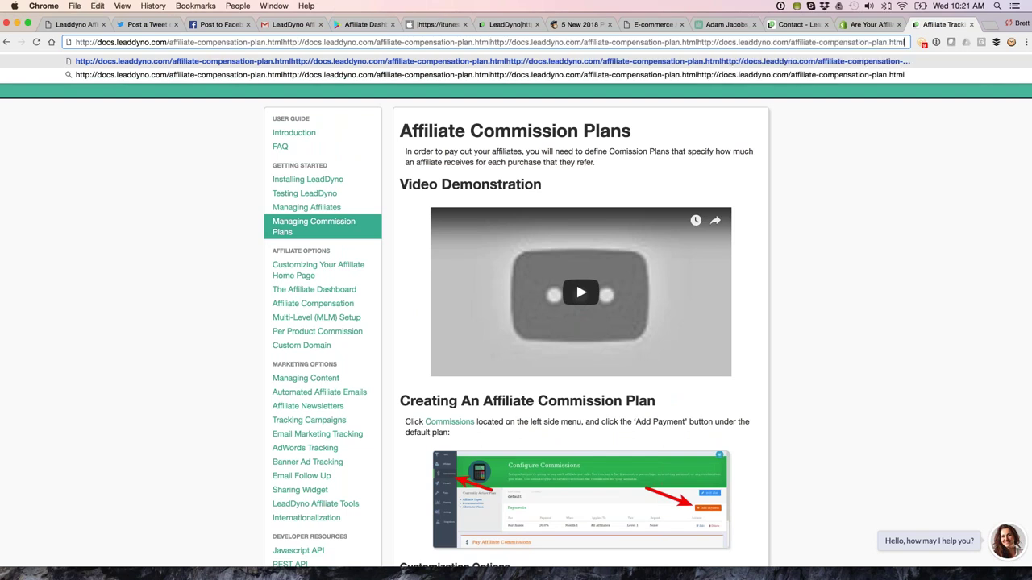
key(ctrl+a)
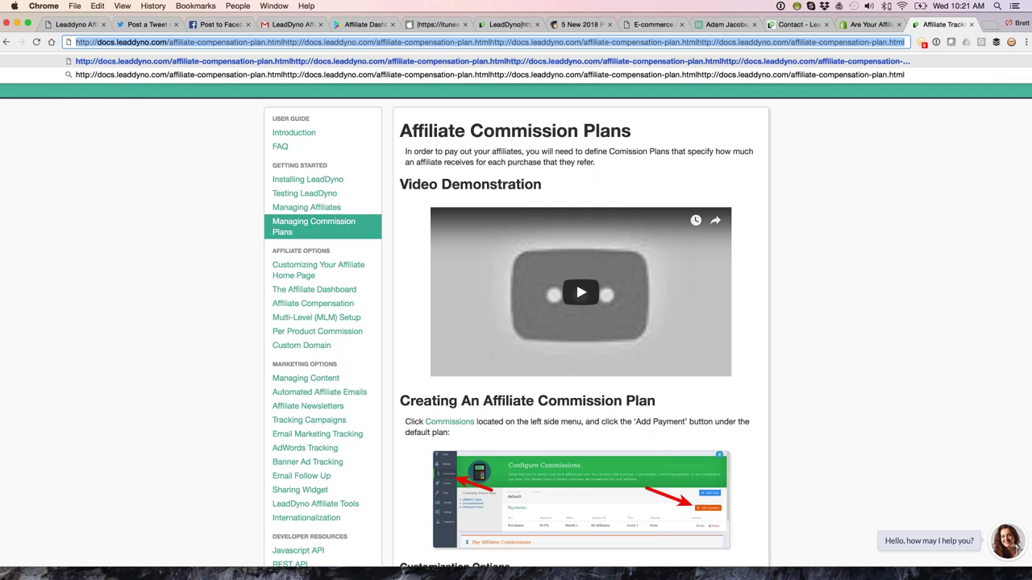
key(Right)
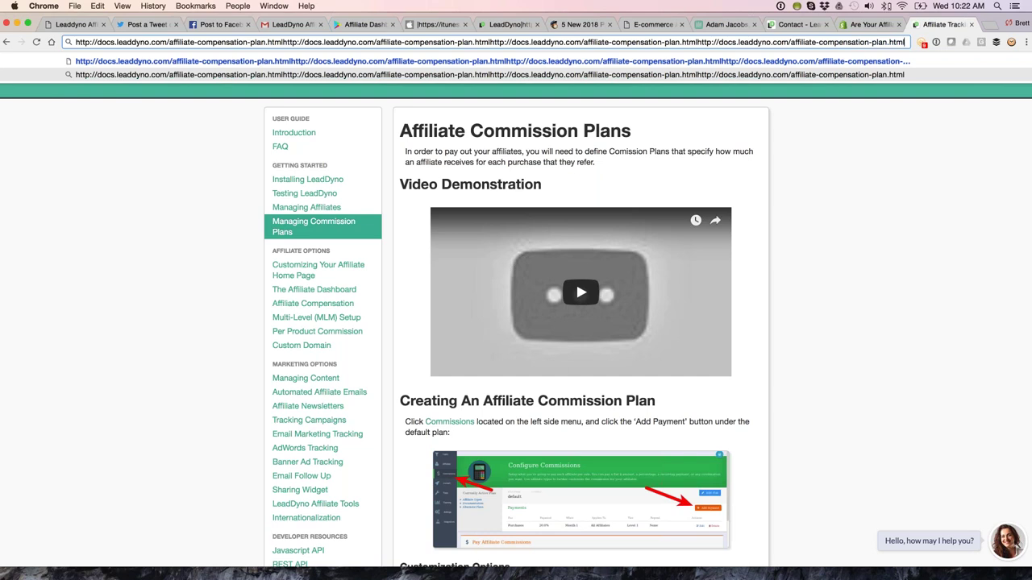
click(246, 213)
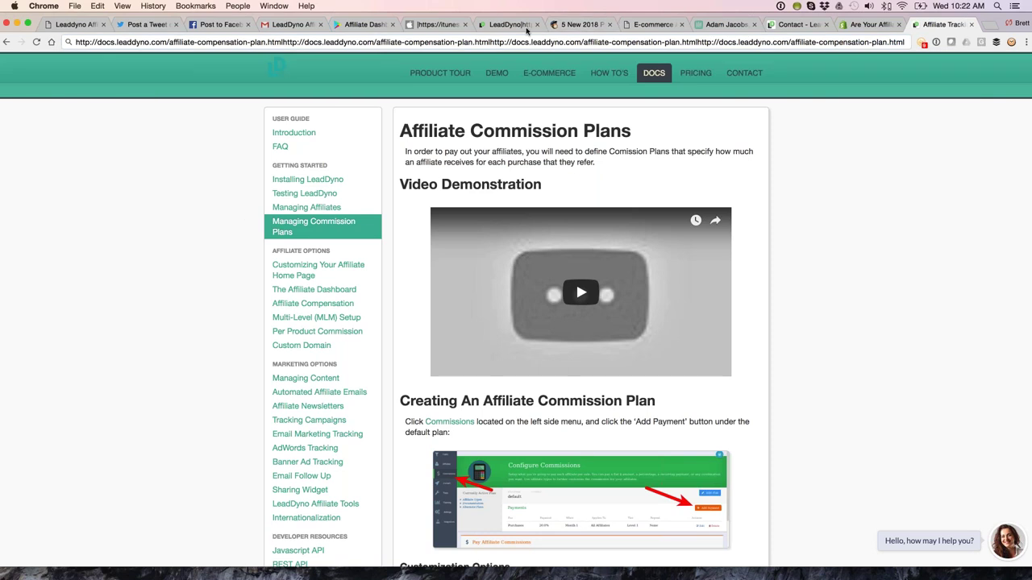
Load app.leaddyno.com in place of the e-commerce affiliates page and open the list of affiliate commissions due.
click(633, 31)
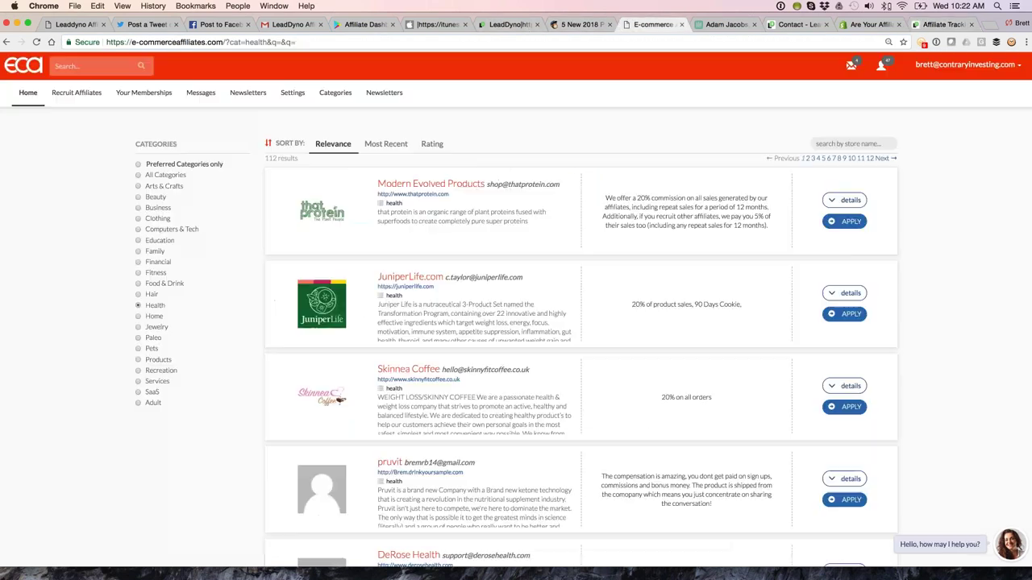
click(633, 42)
text(app.leaddyno.com)
key(Return)
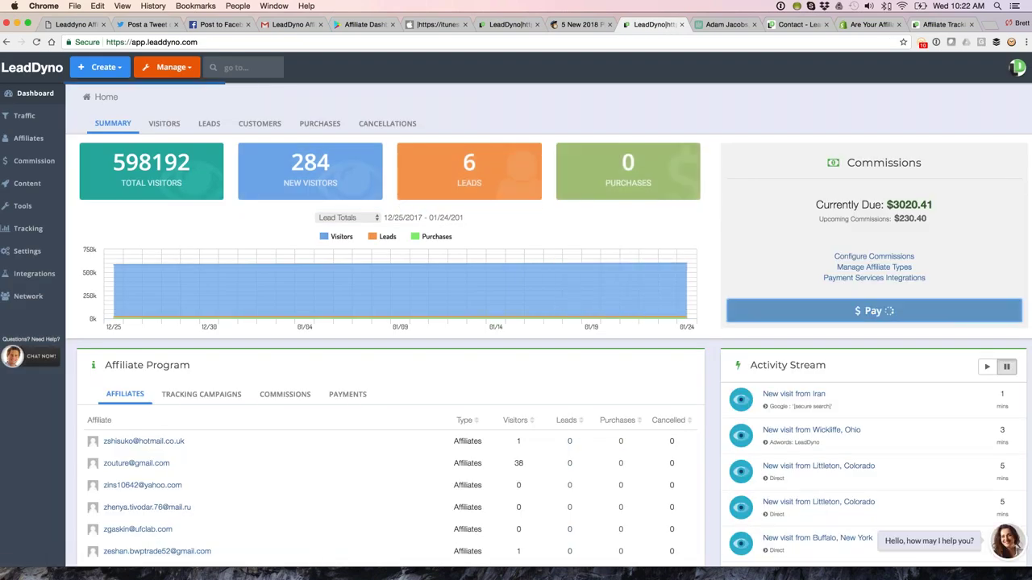
scroll(515, 323, down, 3)
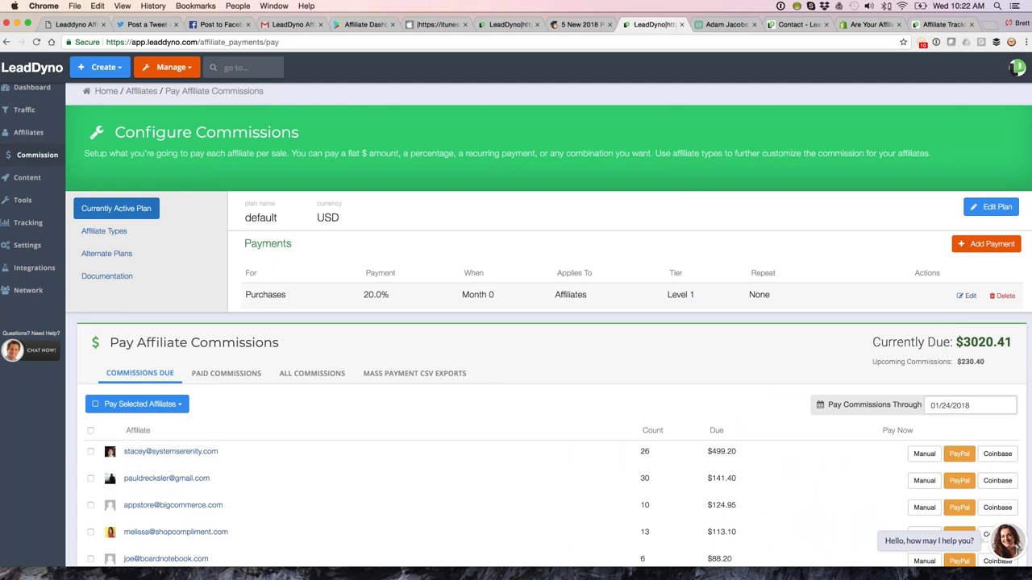
scroll(924, 337, down, 1)
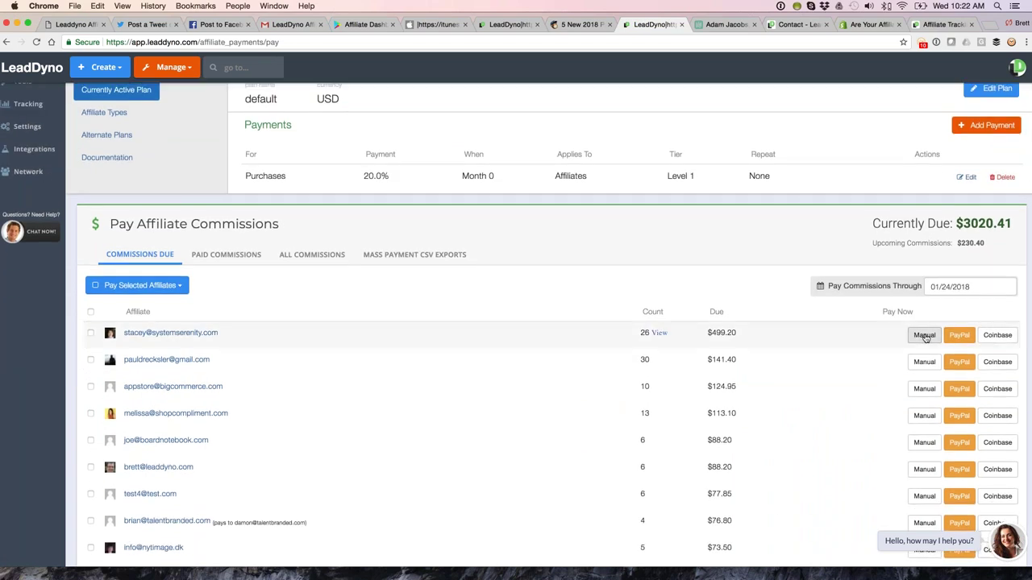
Set commissions to be paid through 01/31/2018 and pay the third listed affiliate via PayPal, logging in and using My PayPal Balance.
click(975, 287)
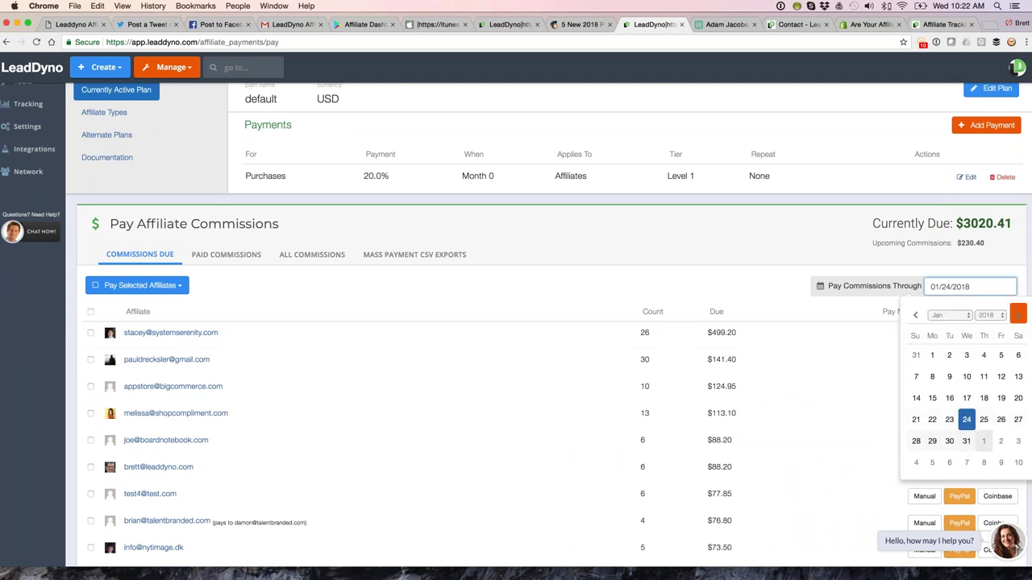
click(969, 442)
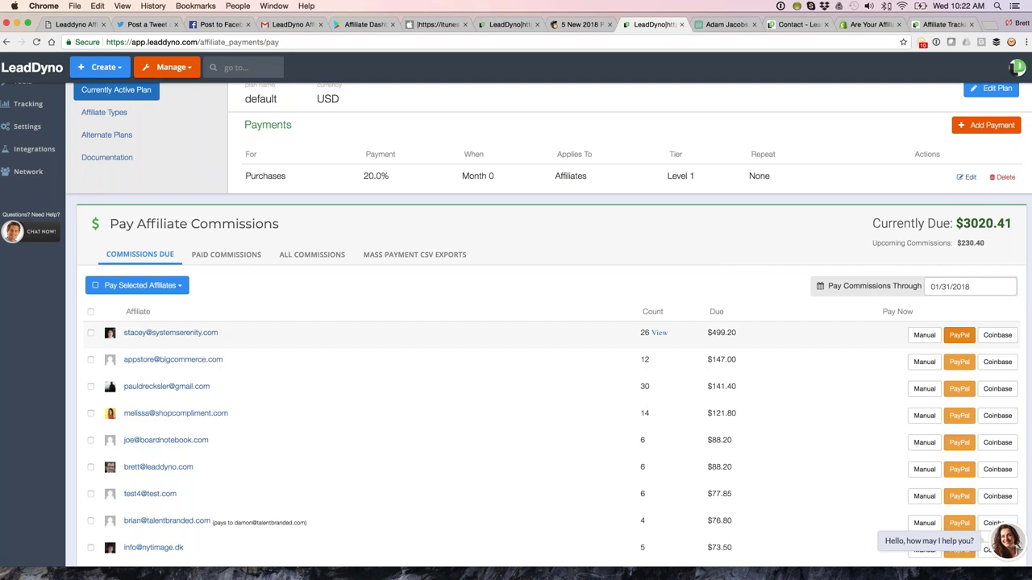
click(958, 390)
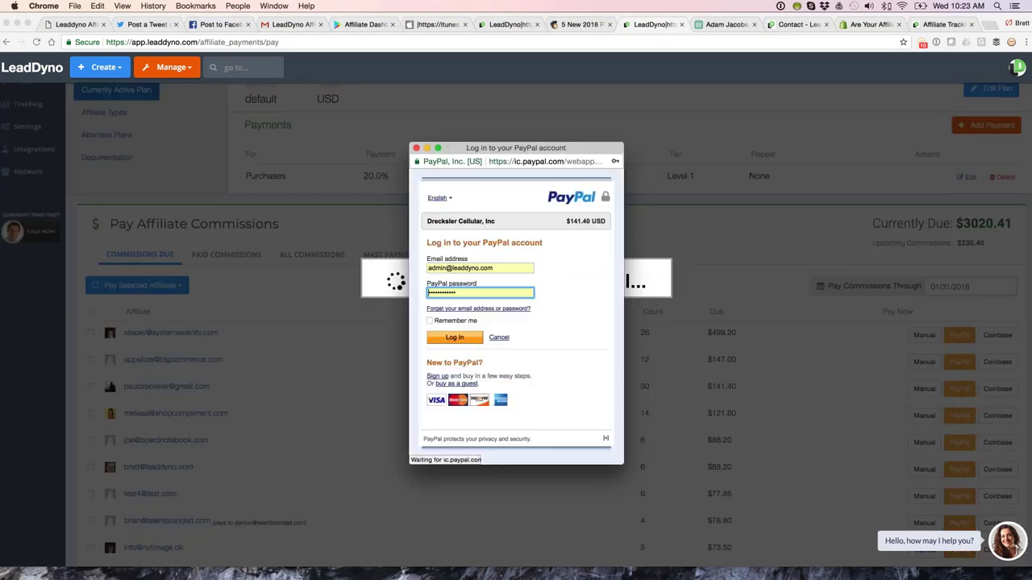
click(456, 338)
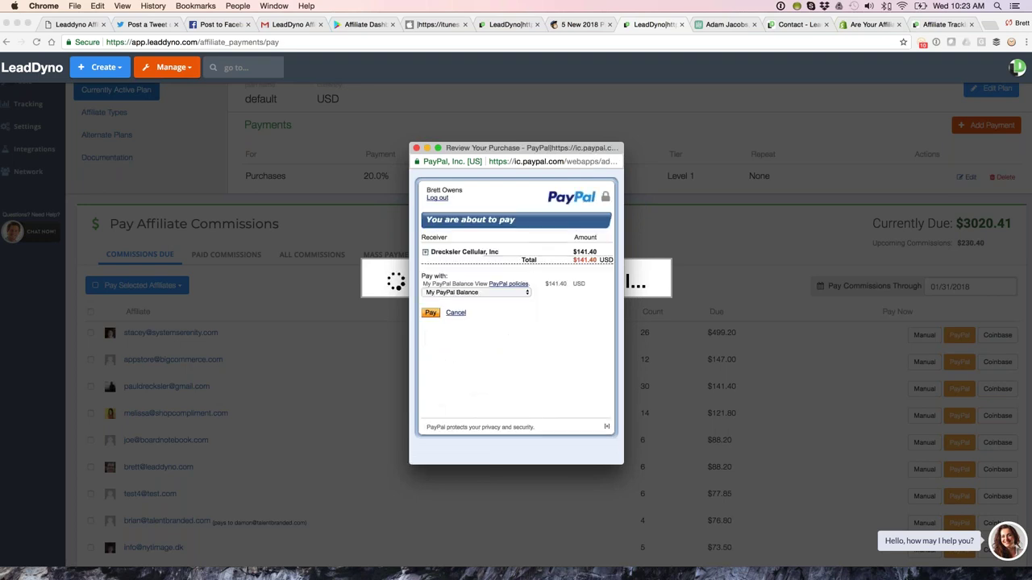
click(430, 313)
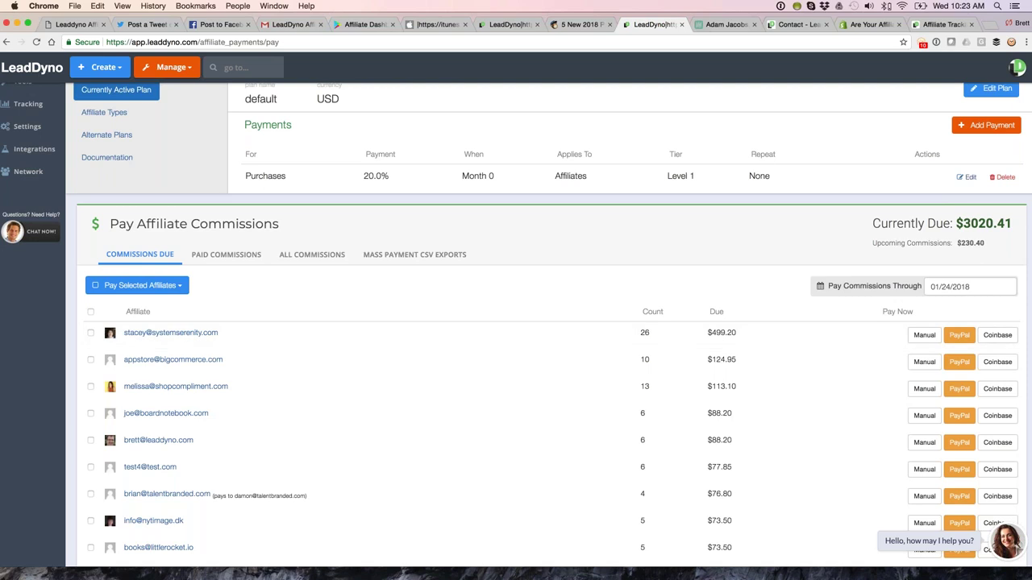
scroll(516, 323, down, 1)
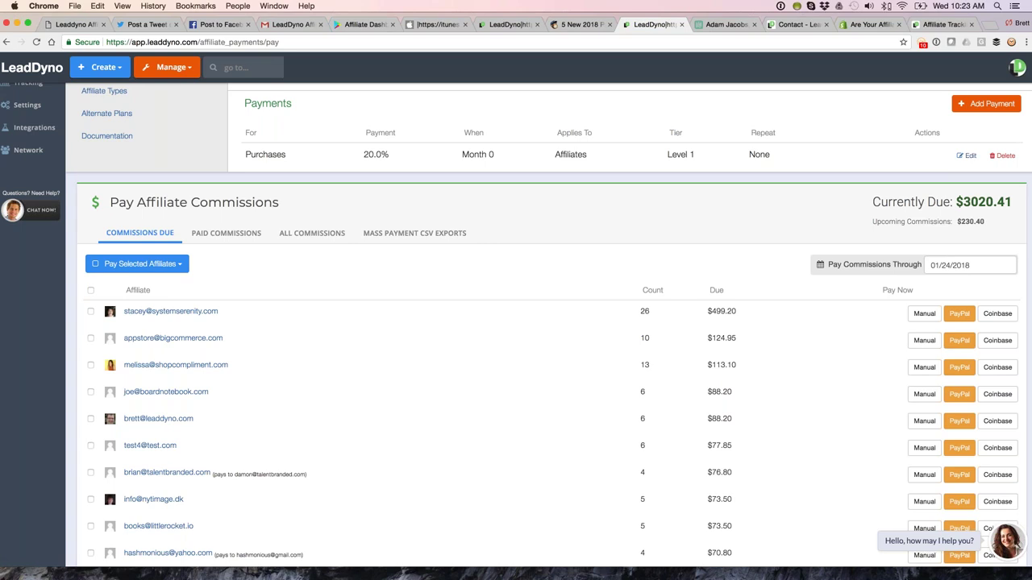
Open the Per Product Commission article in the LeadDyno docs and copy its web address.
click(941, 23)
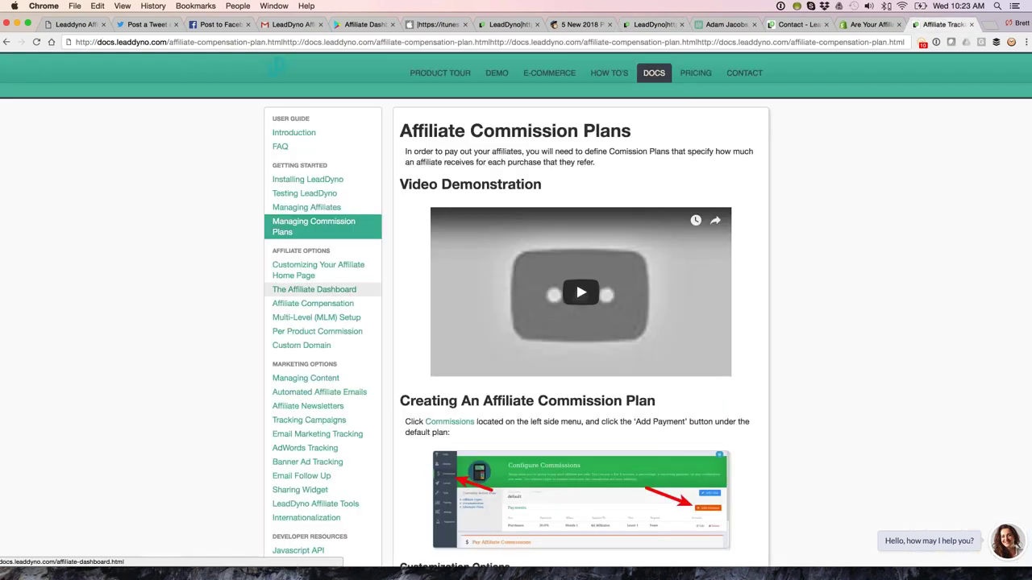
click(306, 337)
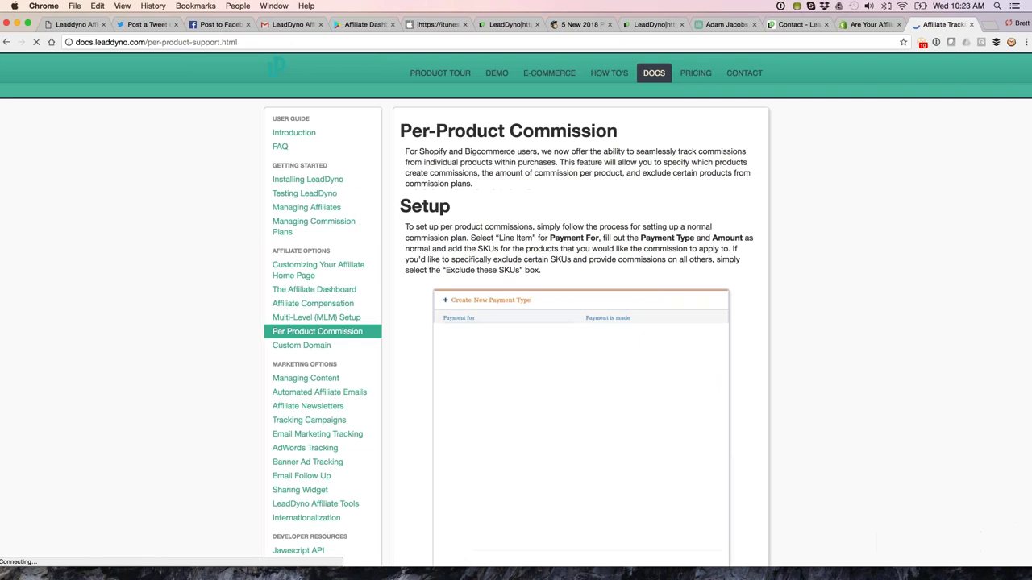
key(super+l)
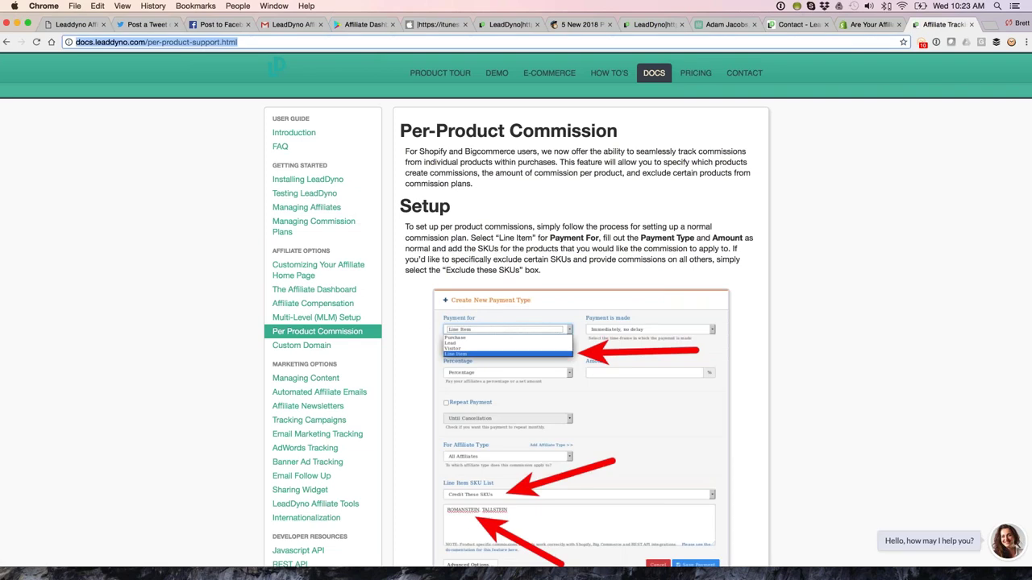
text(http://docs.leaddyno.com/per-product-support.html)
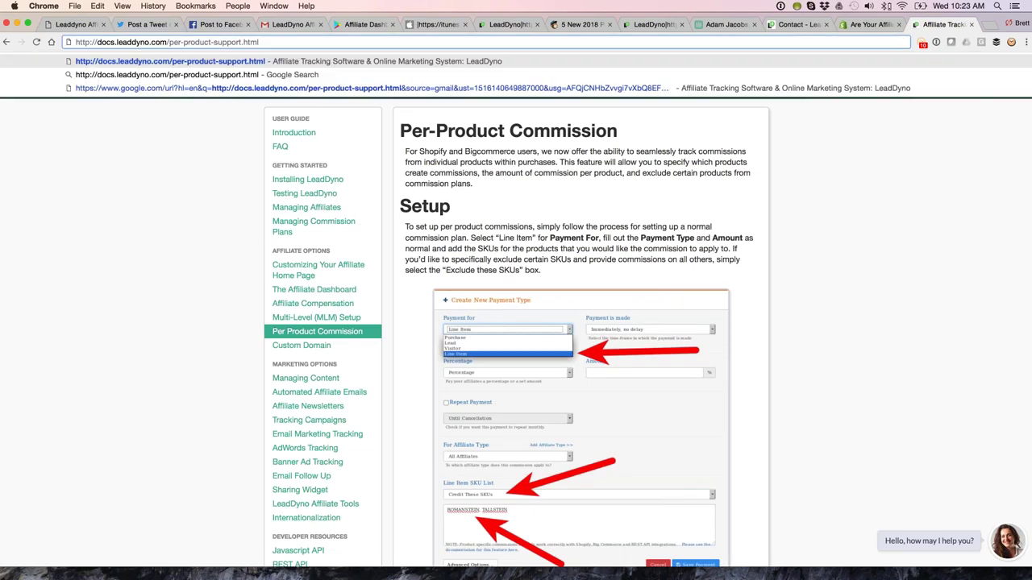
text(http://docs.leaddyno.com/per-product-support.html)
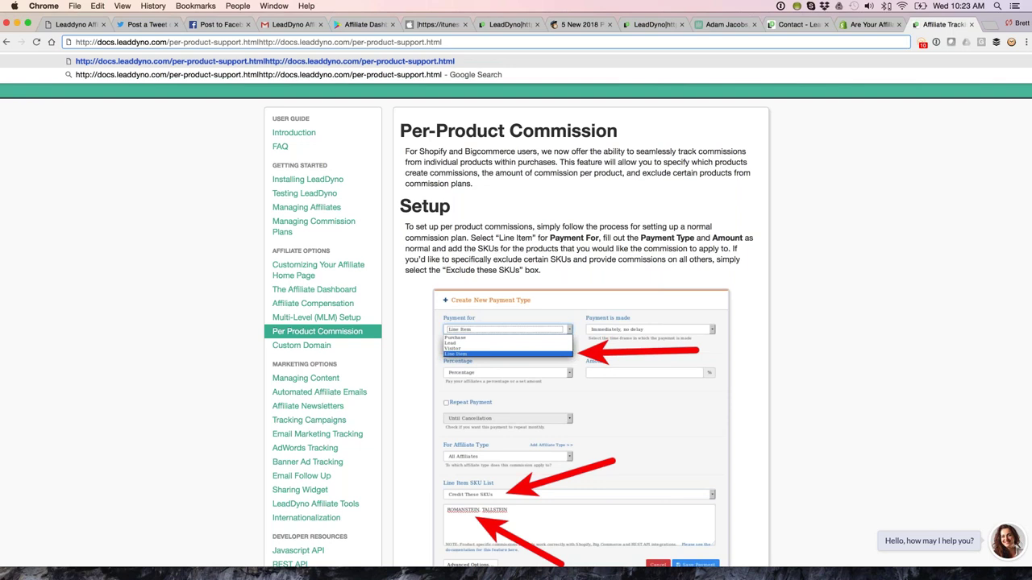
key(Escape)
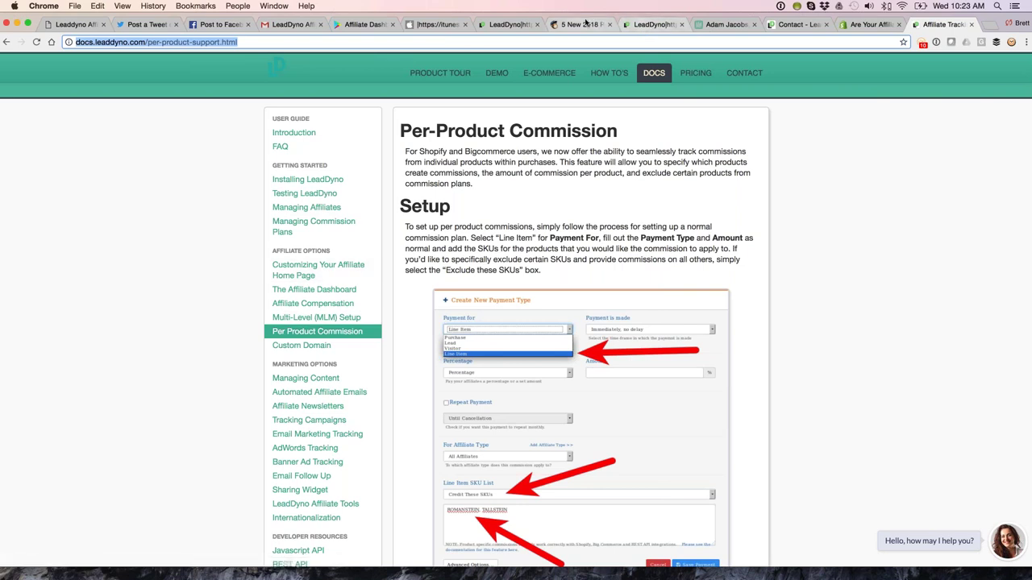
Open the default plan's purchase payment for editing with its advanced options, and try enabling Repeat Payment, declining the confirmation.
click(632, 25)
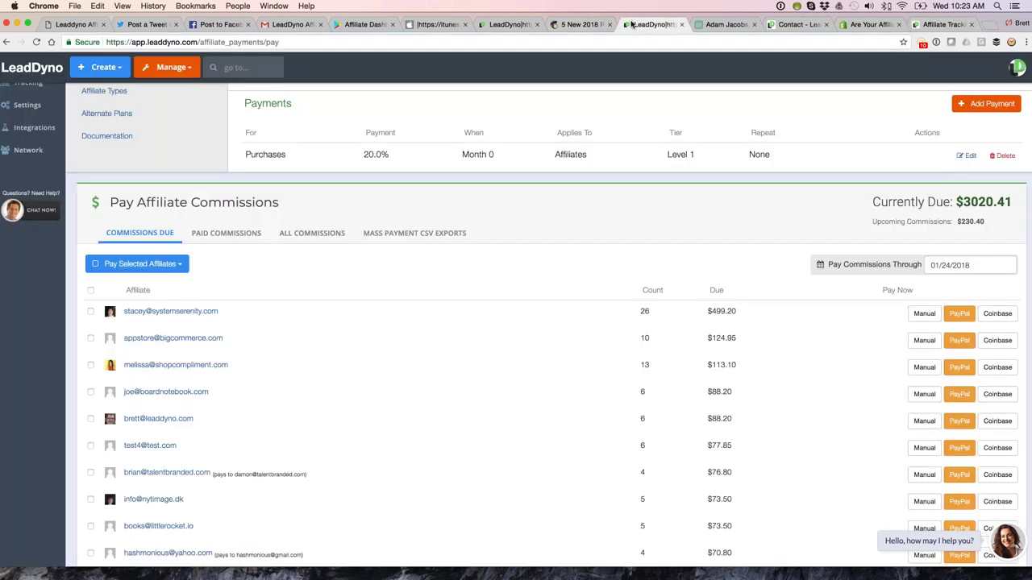
scroll(997, 175, up, 3)
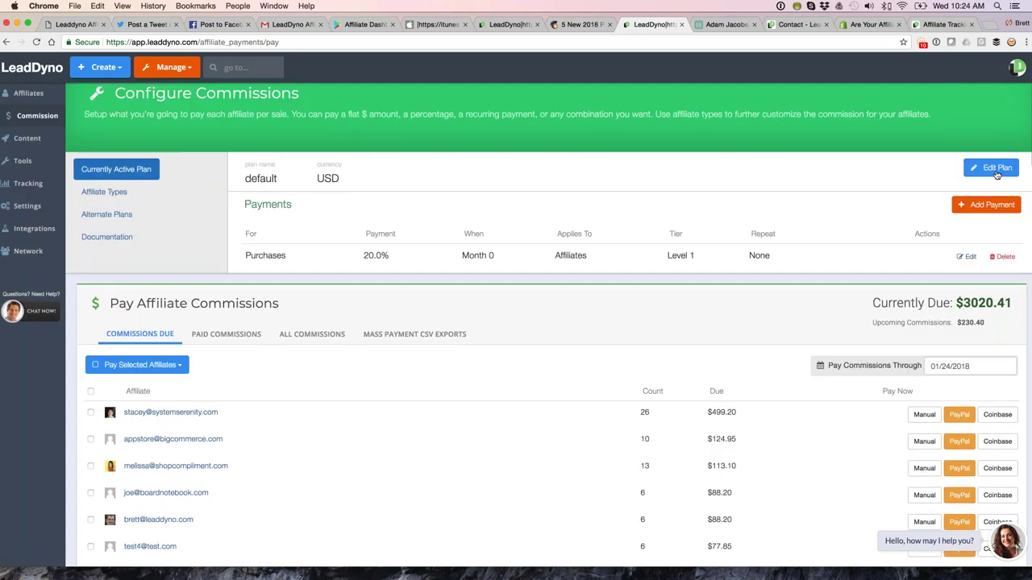
click(996, 172)
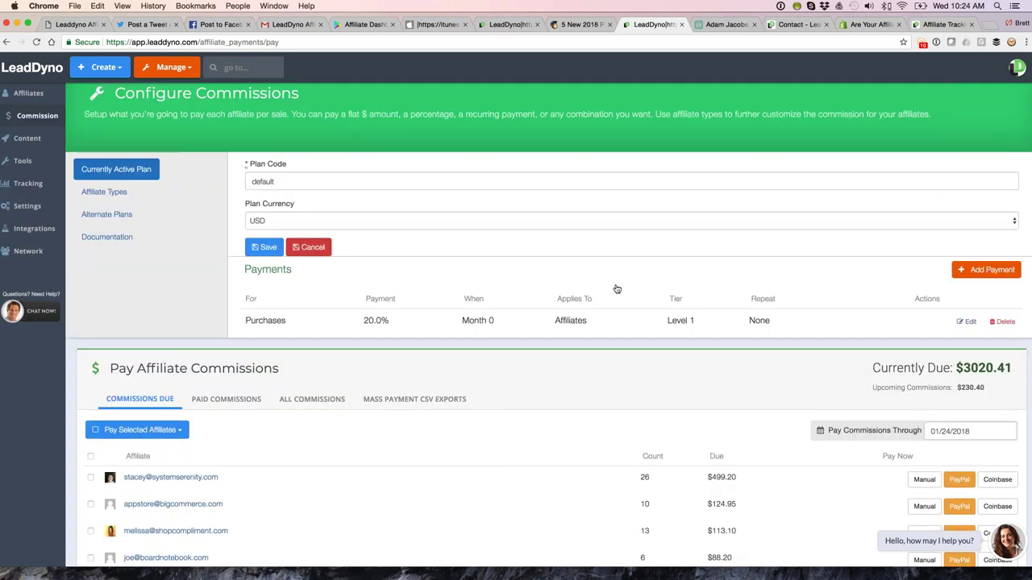
click(971, 321)
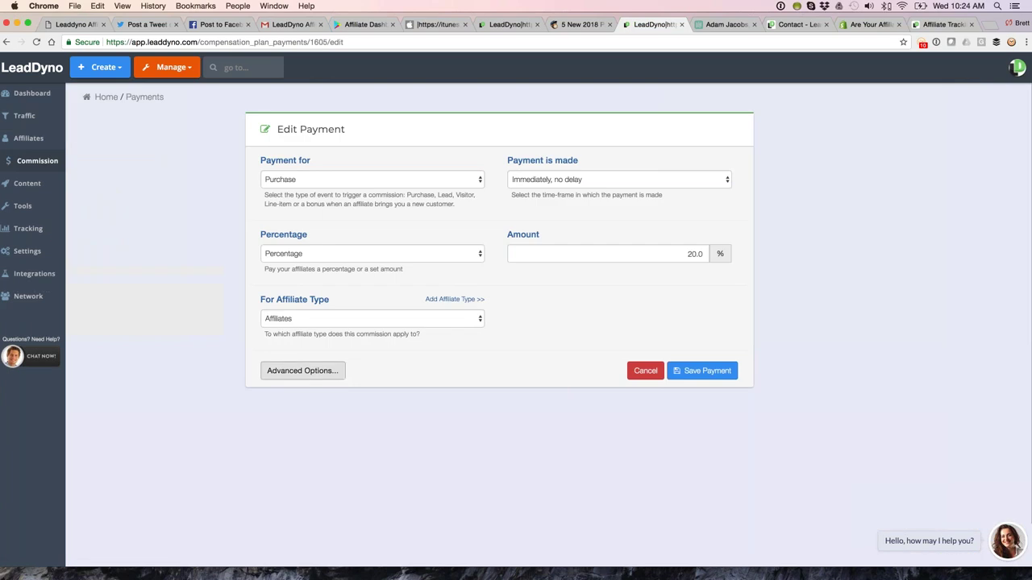
click(302, 371)
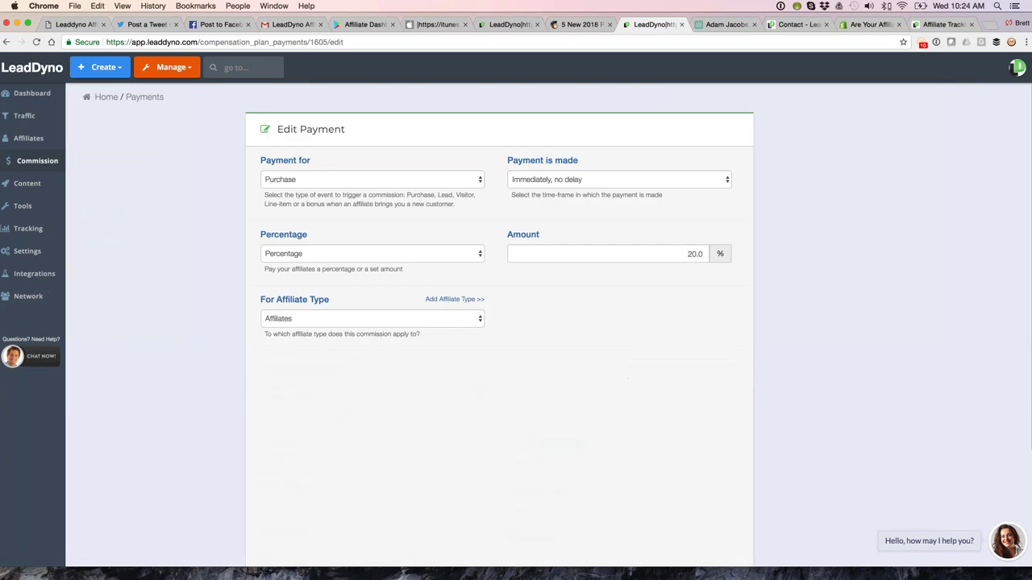
click(265, 370)
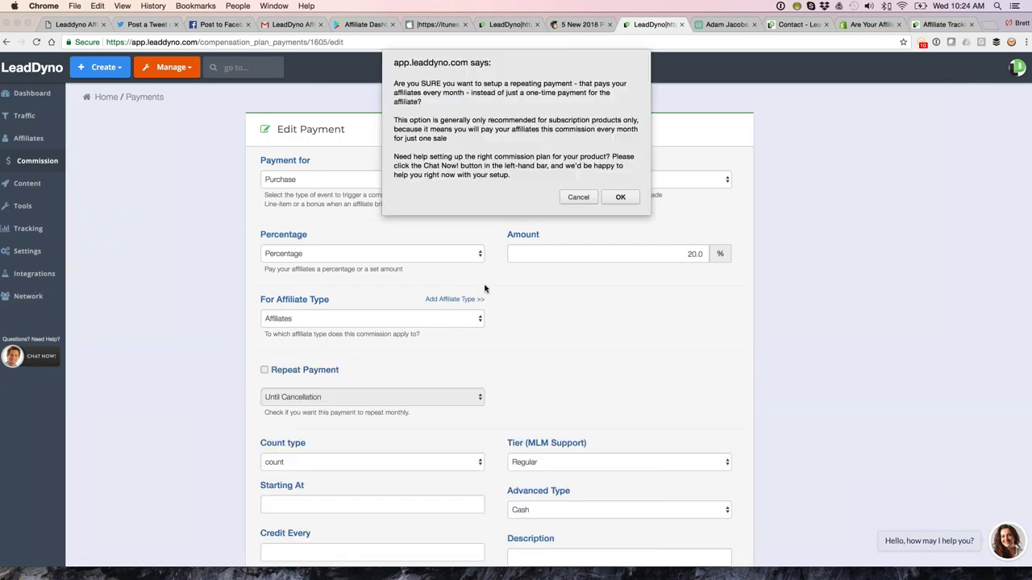
click(584, 197)
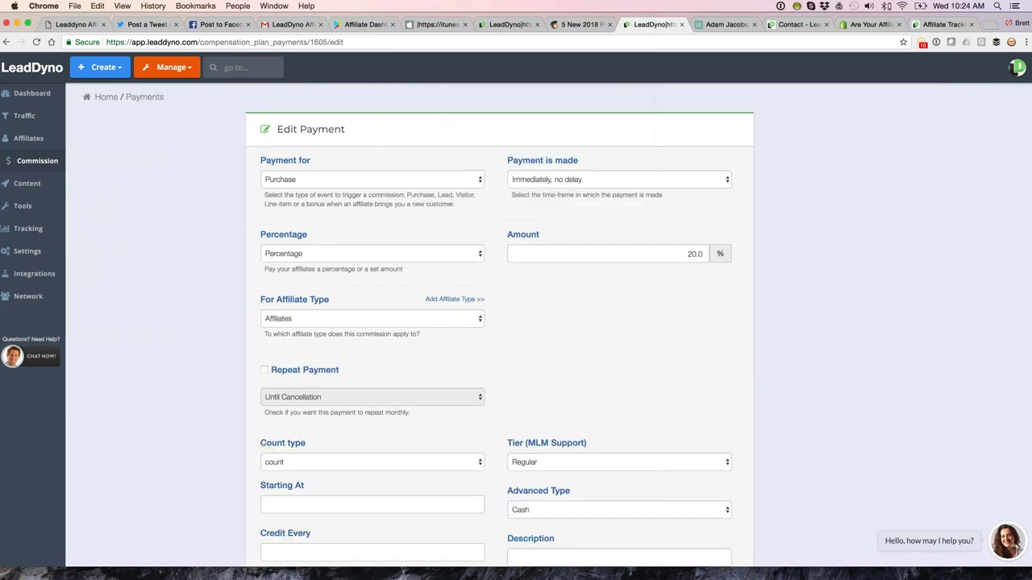
Switch the default plan's payment trigger to Line Item and examine the Line Item SKU List choices without saving.
click(349, 180)
key(Escape)
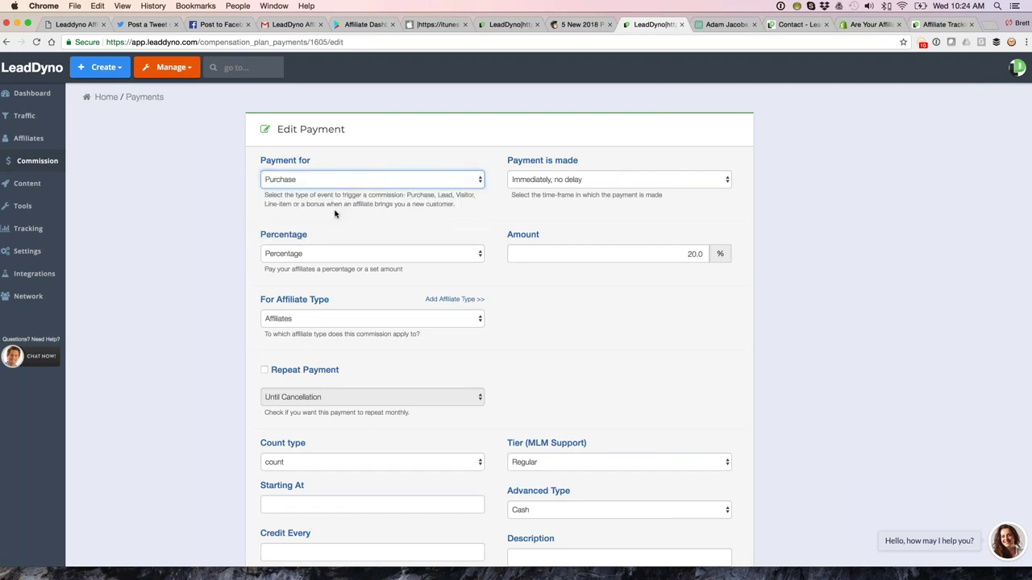
text(line)
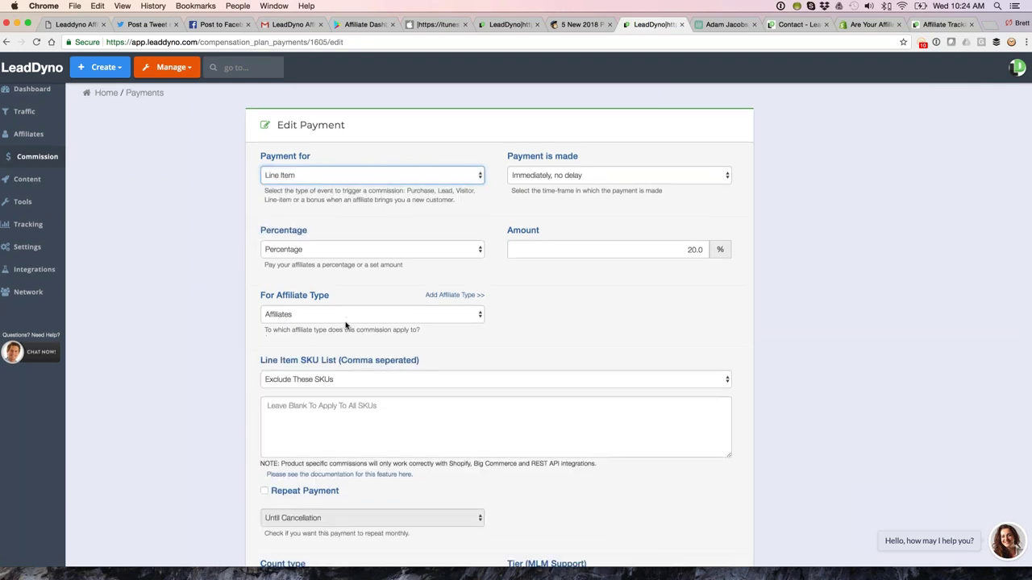
scroll(346, 325, down, 2)
scroll(346, 325, down, 5)
scroll(343, 325, up, 4)
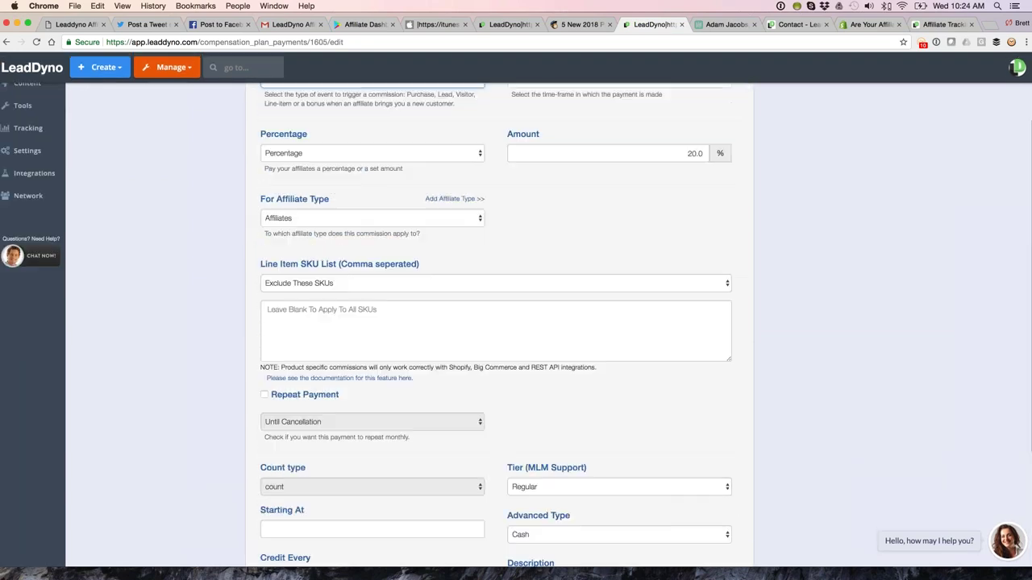
click(342, 325)
click(337, 288)
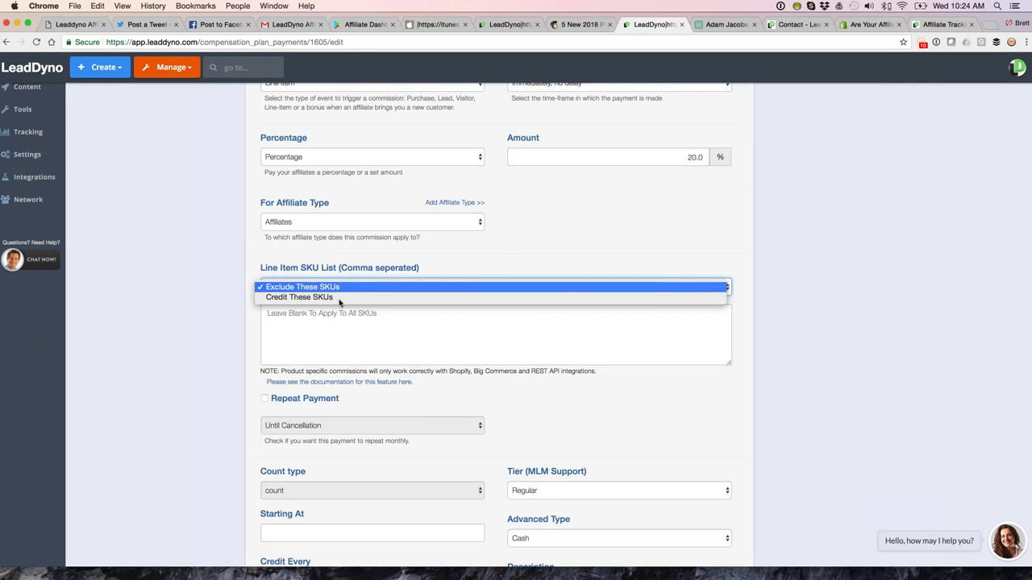
click(806, 287)
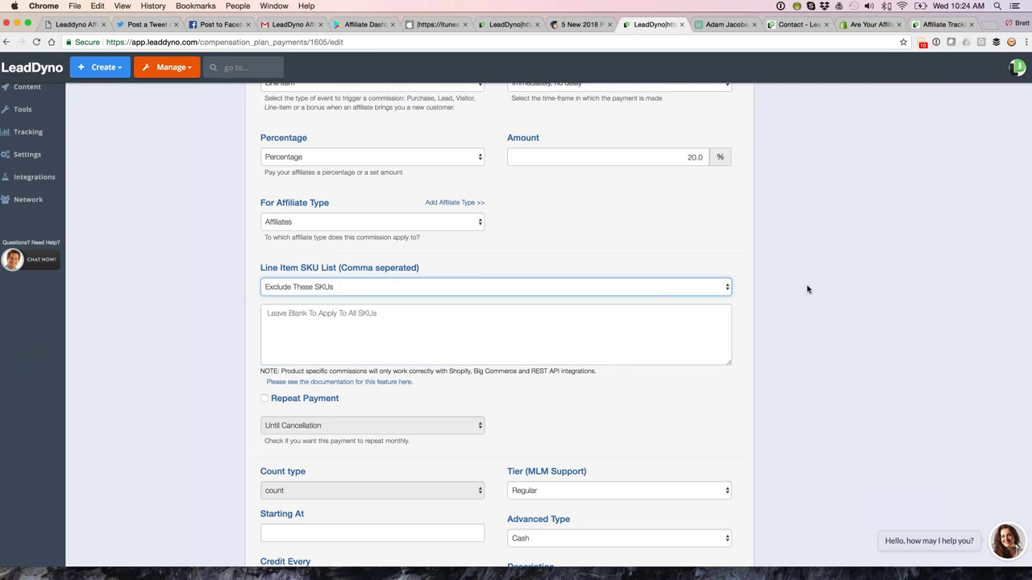
scroll(807, 290, down, 5)
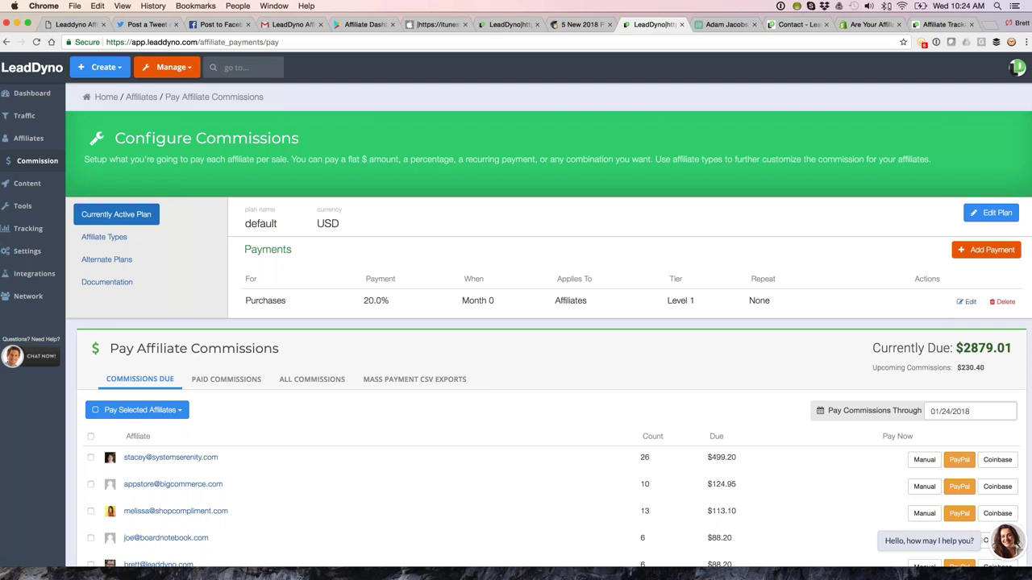
Return to the affiliate dashboard and open its Invite Others page.
scroll(516, 323, down, 1)
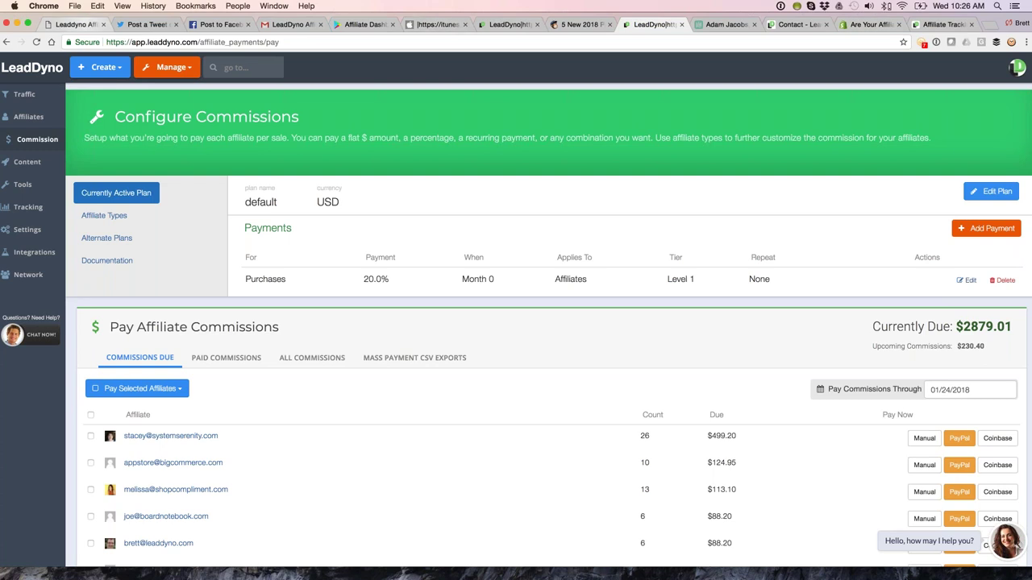
click(77, 24)
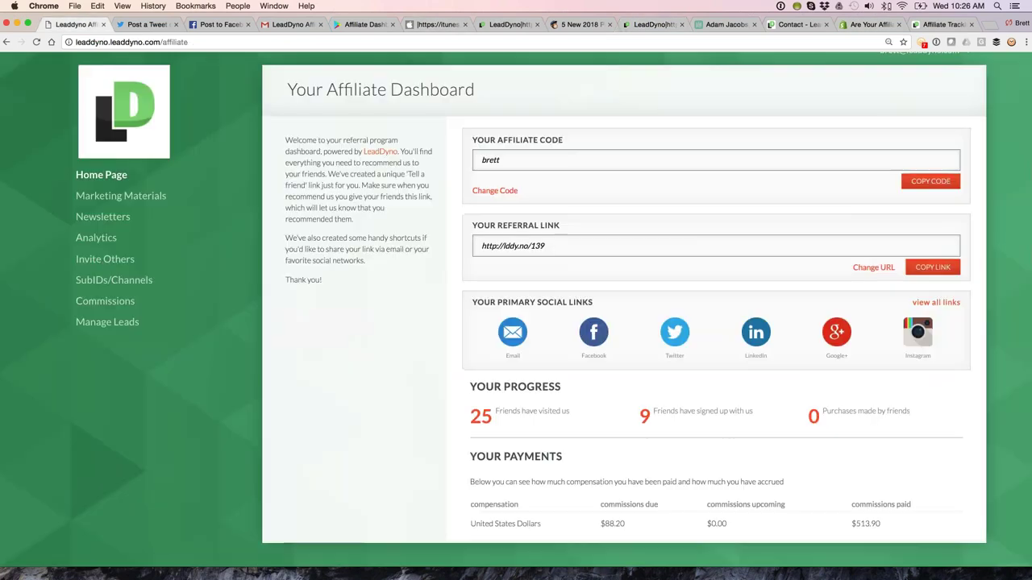
click(104, 259)
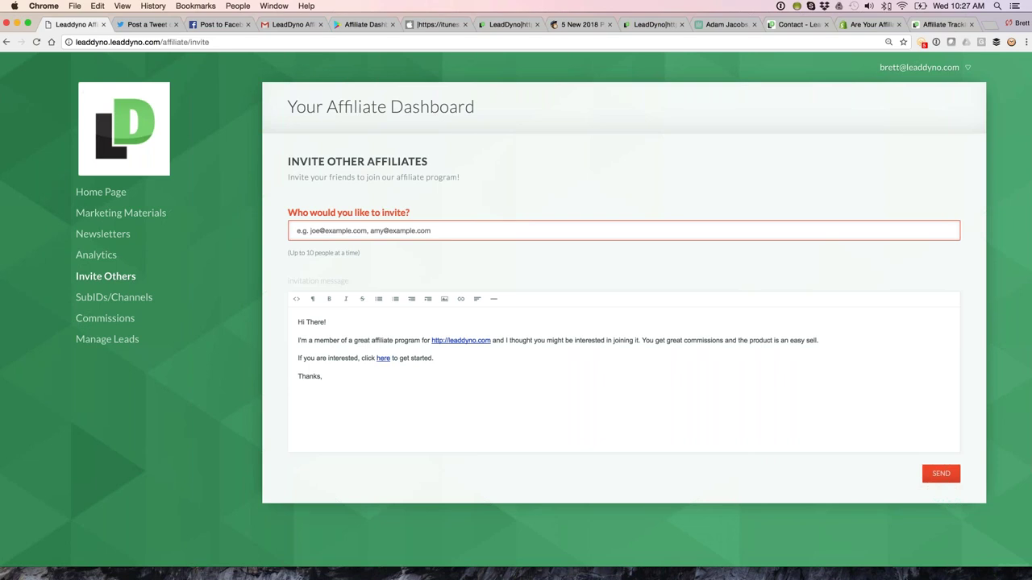
Check the payment timing choices for the purchase payment in its edit form, and return to the affiliate dashboard's home page.
click(524, 24)
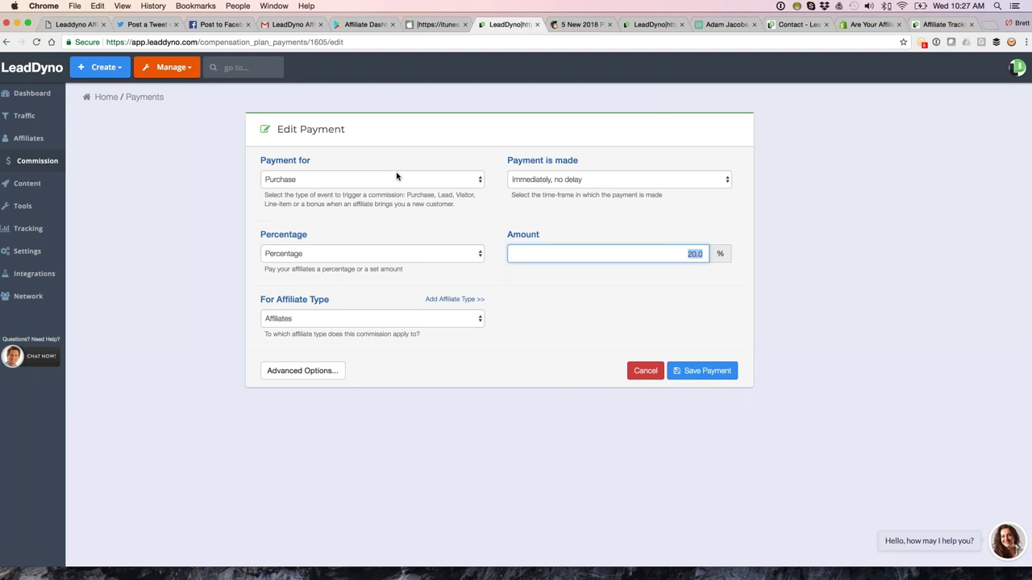
click(575, 182)
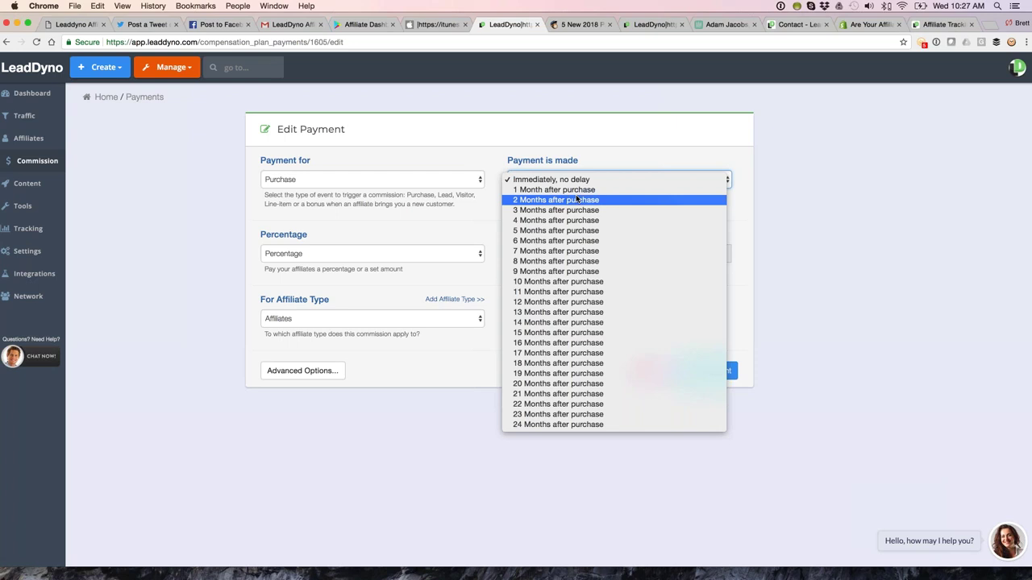
click(69, 24)
click(69, 24)
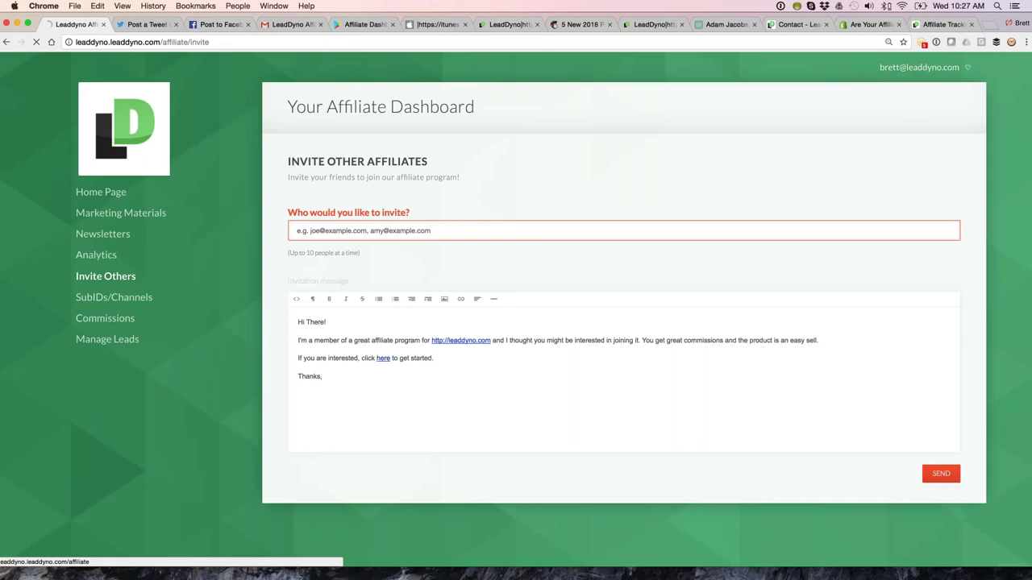
scroll(460, 540, down, 1)
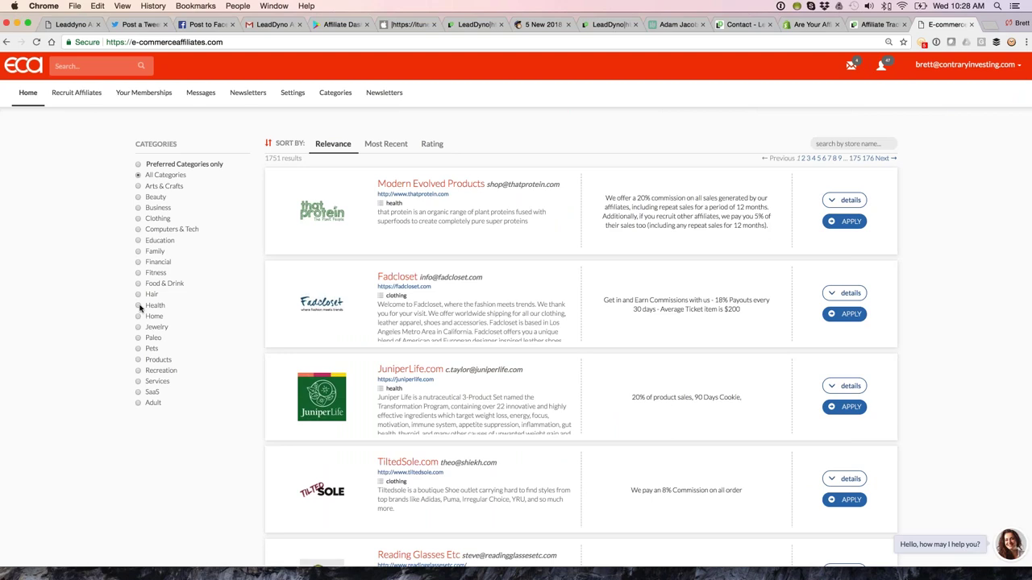
Filter the e-commerce affiliates program listings by Health and by Fitness, and browse the Fitness programs.
click(139, 306)
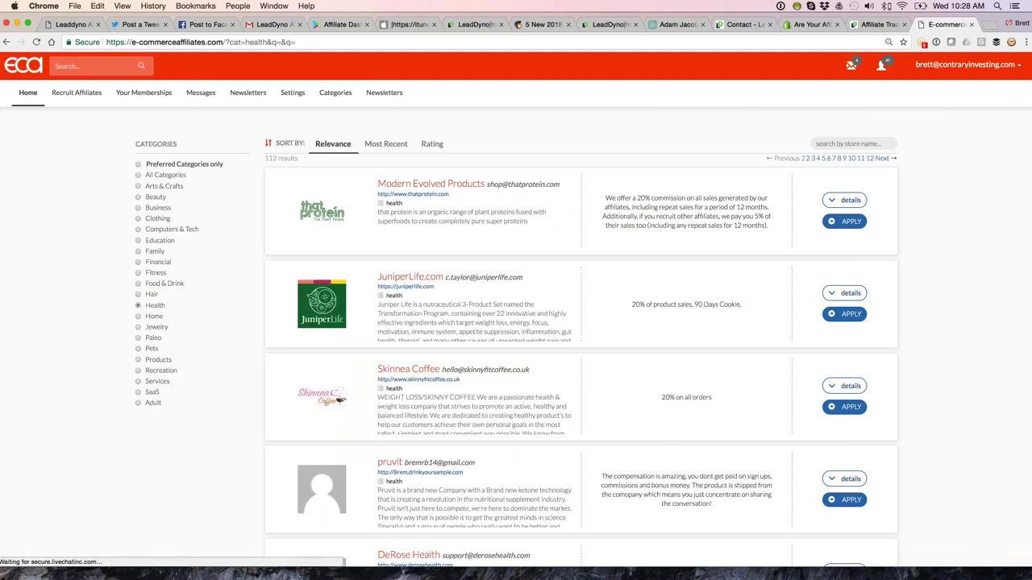
click(138, 273)
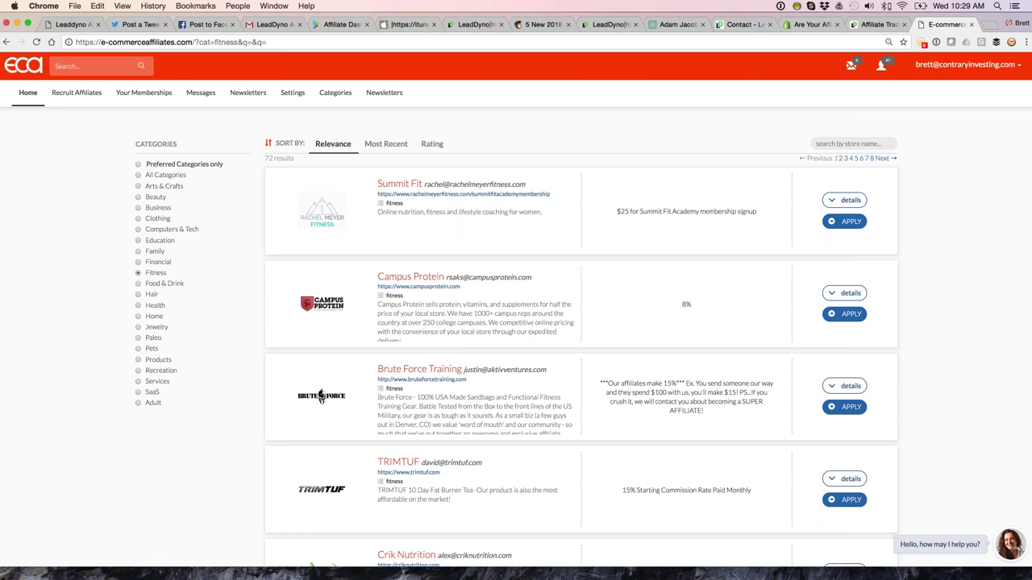
scroll(516, 323, down, 1)
scroll(516, 322, down, 1)
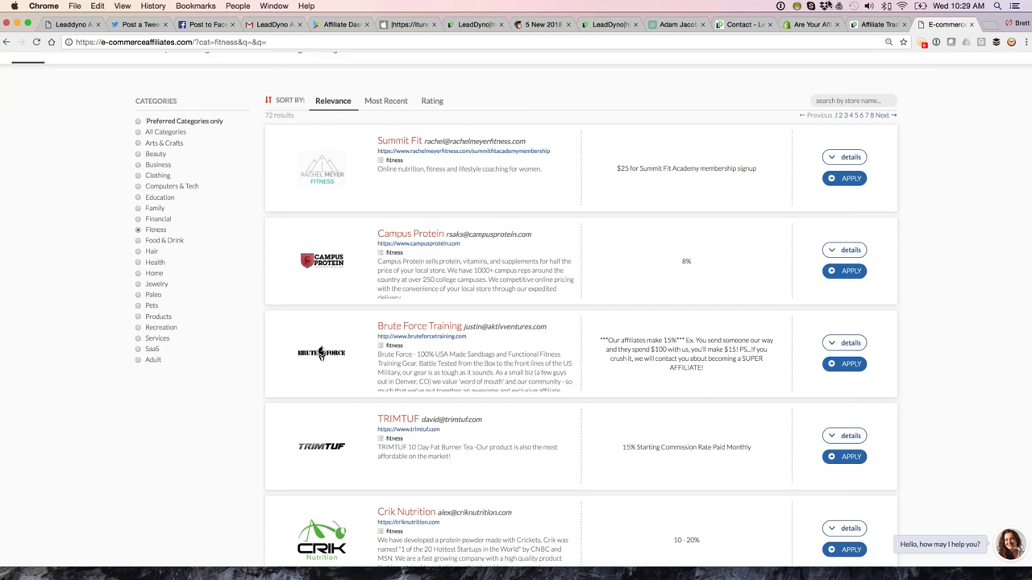
Bring up the LeadDyno website's Contact page.
click(742, 24)
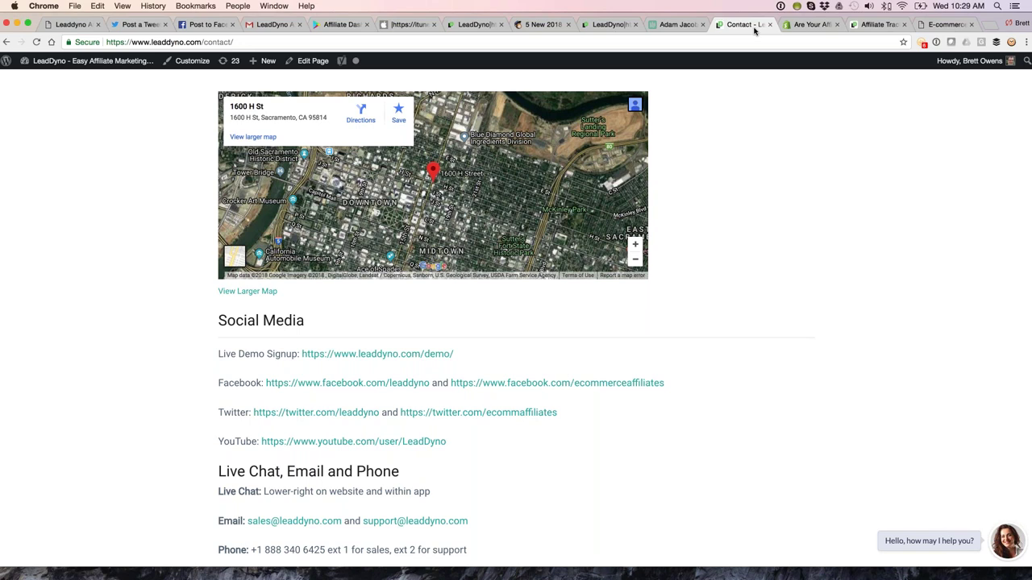